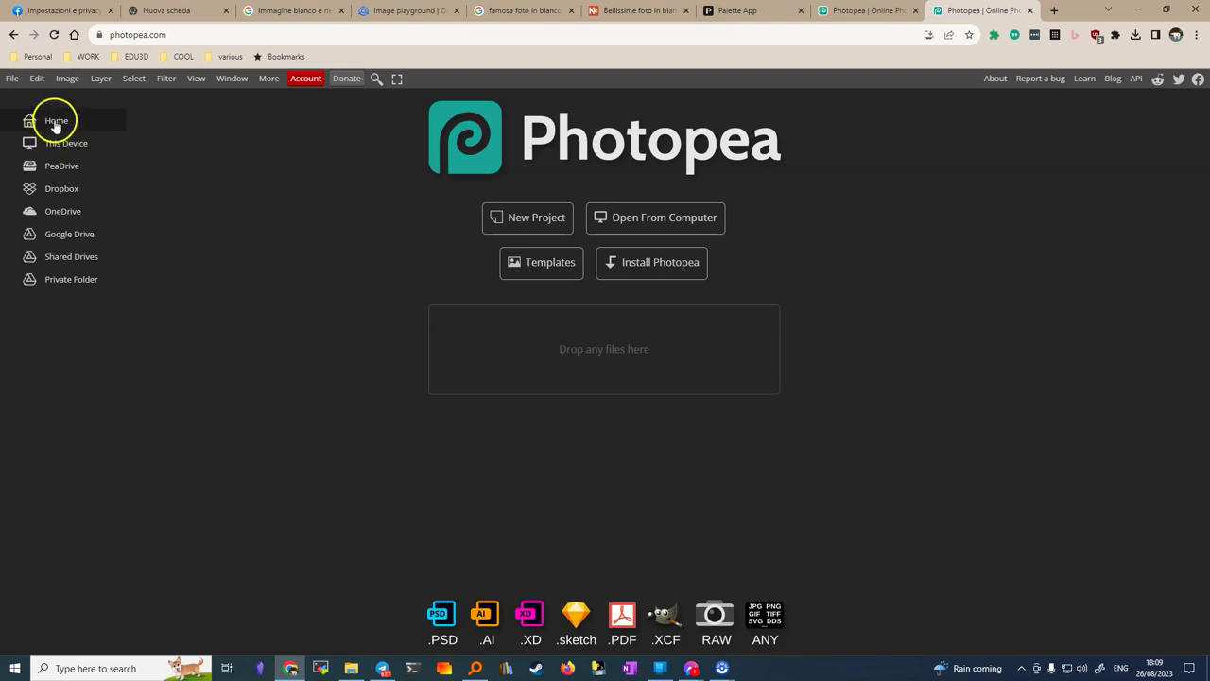
- Open the black-and-white photo foto-bianco-e-nero-parigi-anni-30-40-roger-schall-31.jpg from the Downloads folder
{"action": "left_click", "coordinate": [12, 79]}
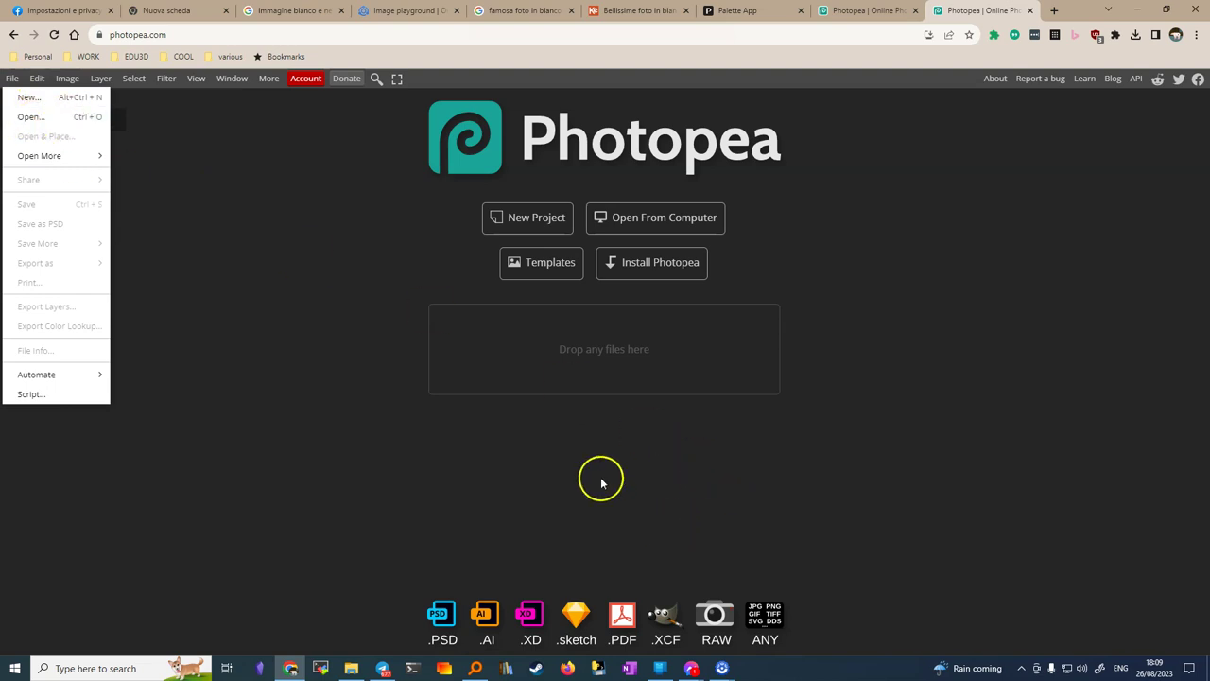
{"action": "left_click", "coordinate": [48, 118]}
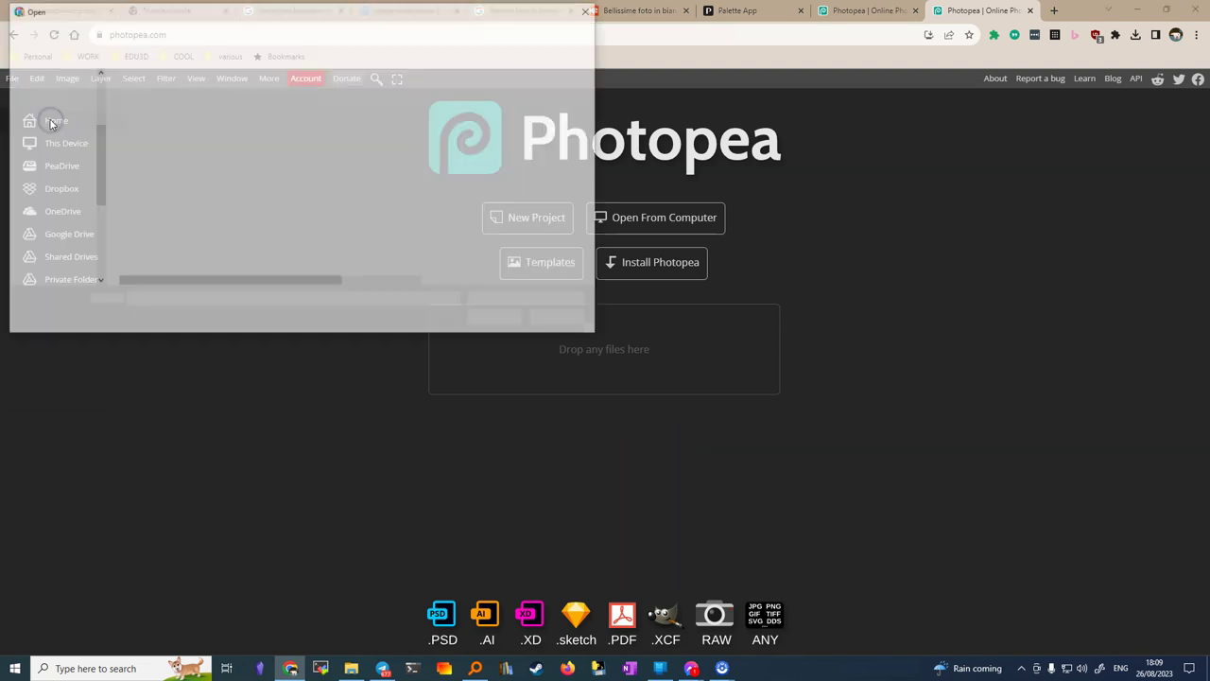
{"action": "left_click", "coordinate": [159, 120]}
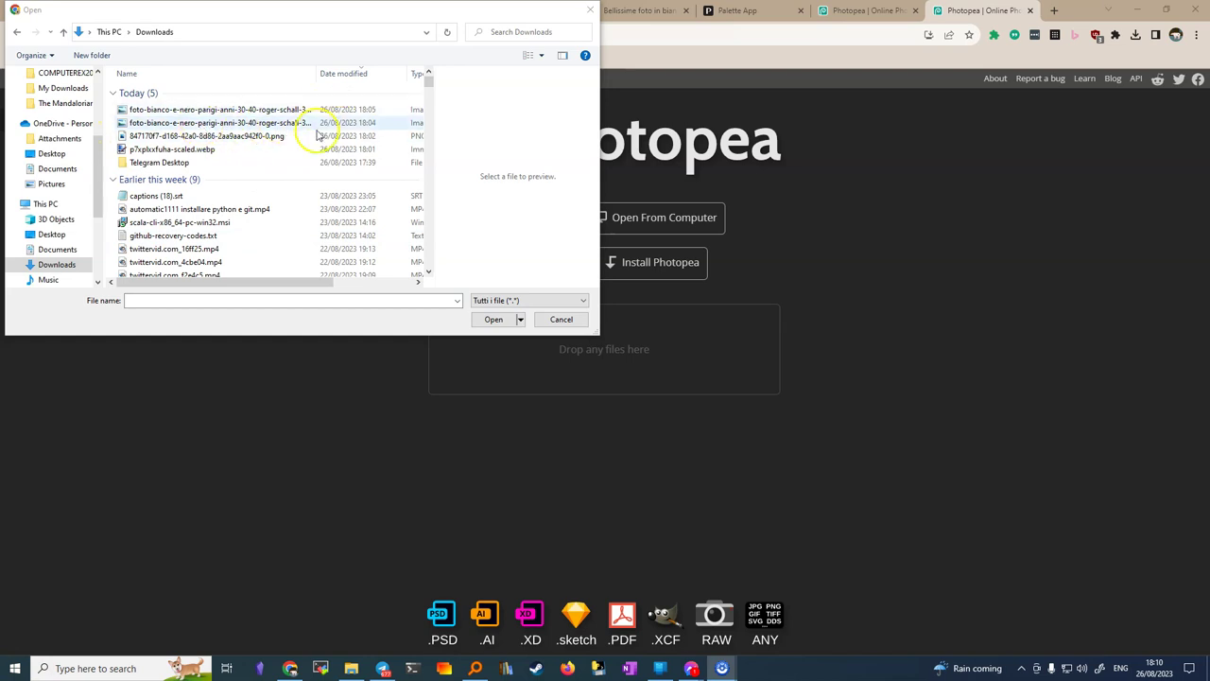
{"action": "mouse_move", "coordinate": [212, 284]}
{"action": "left_mouse_down"}
{"action": "mouse_move", "coordinate": [302, 284]}
{"action": "mouse_move", "coordinate": [206, 288]}
{"action": "left_mouse_up"}
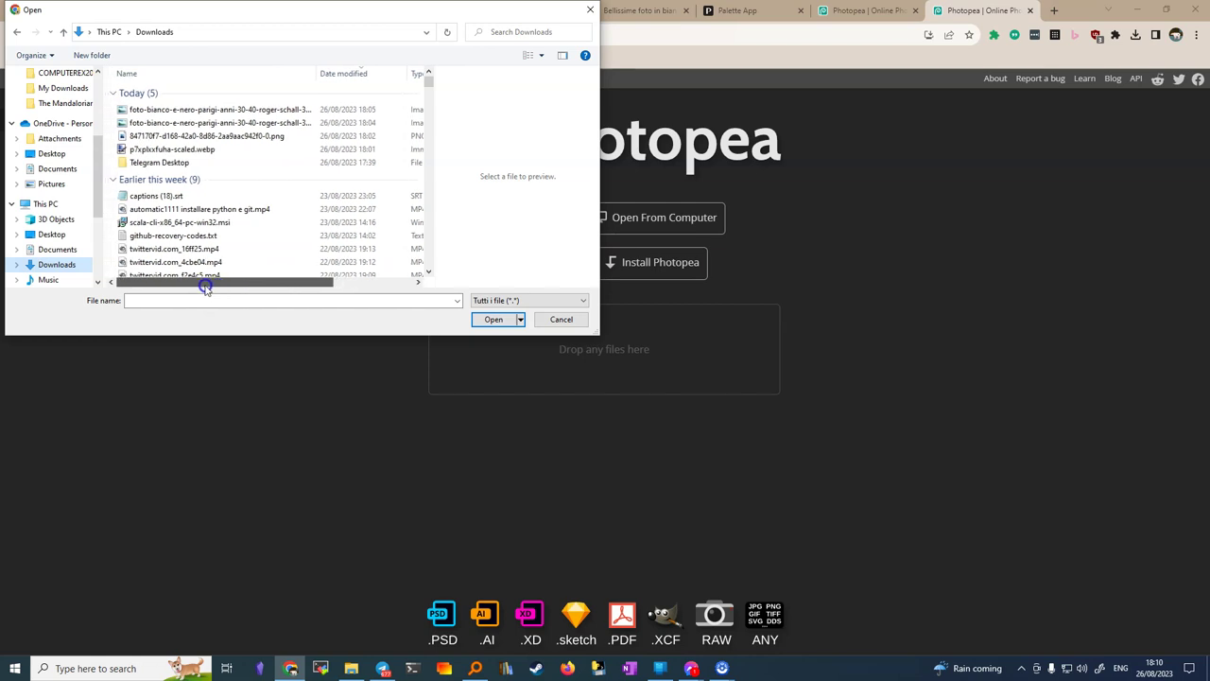
{"action": "left_click", "coordinate": [187, 123]}
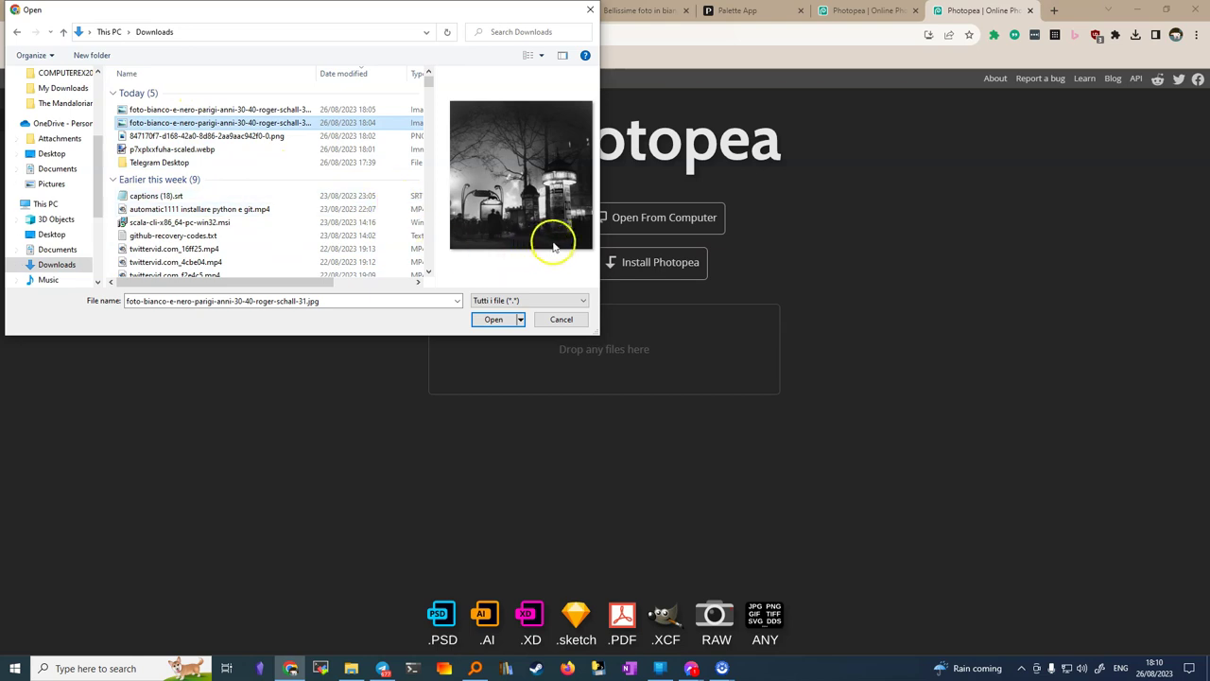
{"action": "left_click", "coordinate": [492, 320]}
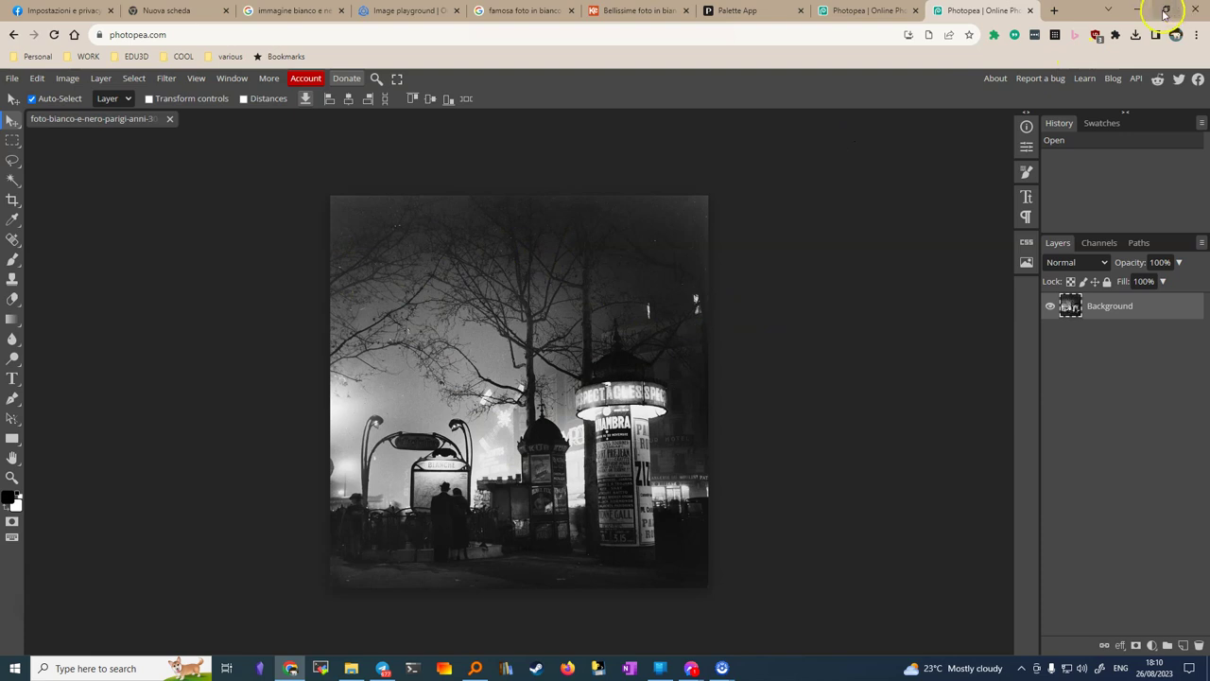
- Check the Background layer's info and size properties
{"action": "left_click", "coordinate": [1025, 129]}
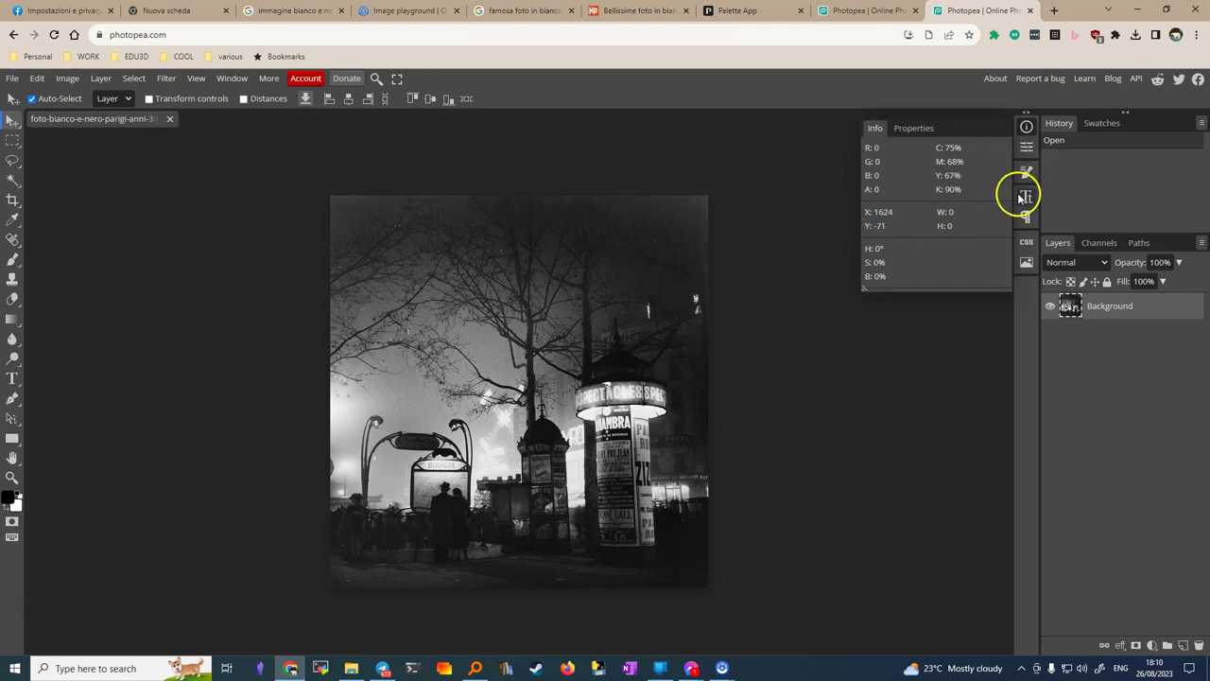
{"action": "left_click", "coordinate": [1026, 148]}
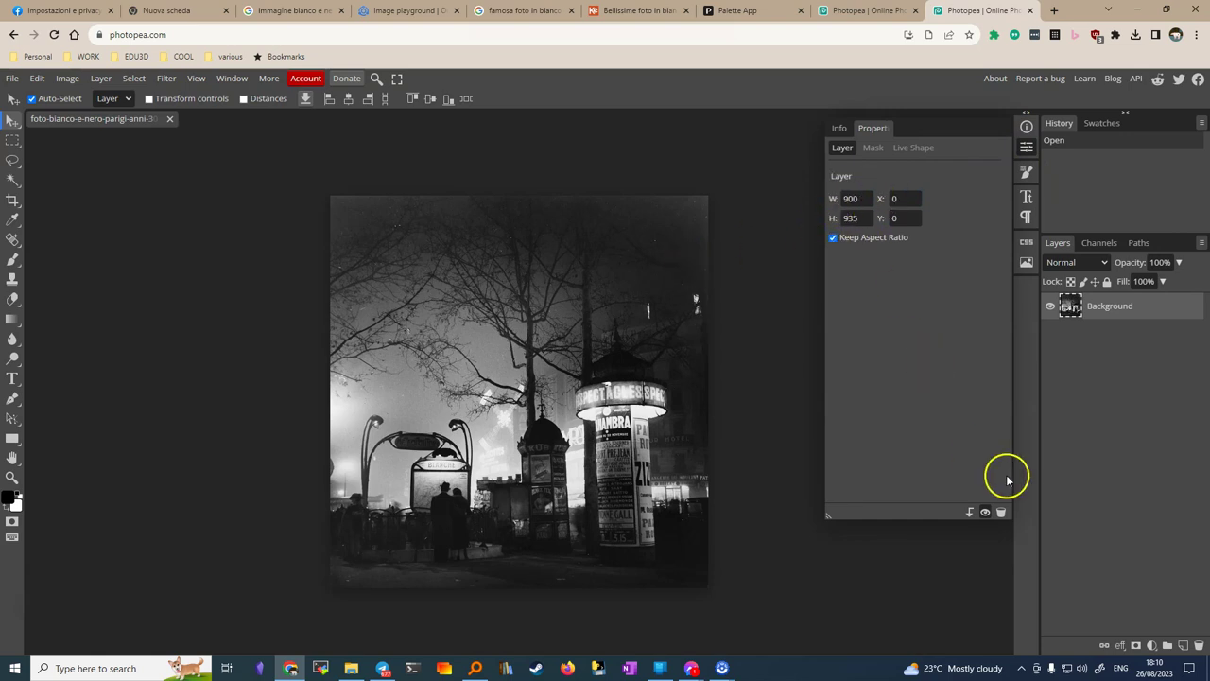
{"action": "left_click", "coordinate": [764, 164]}
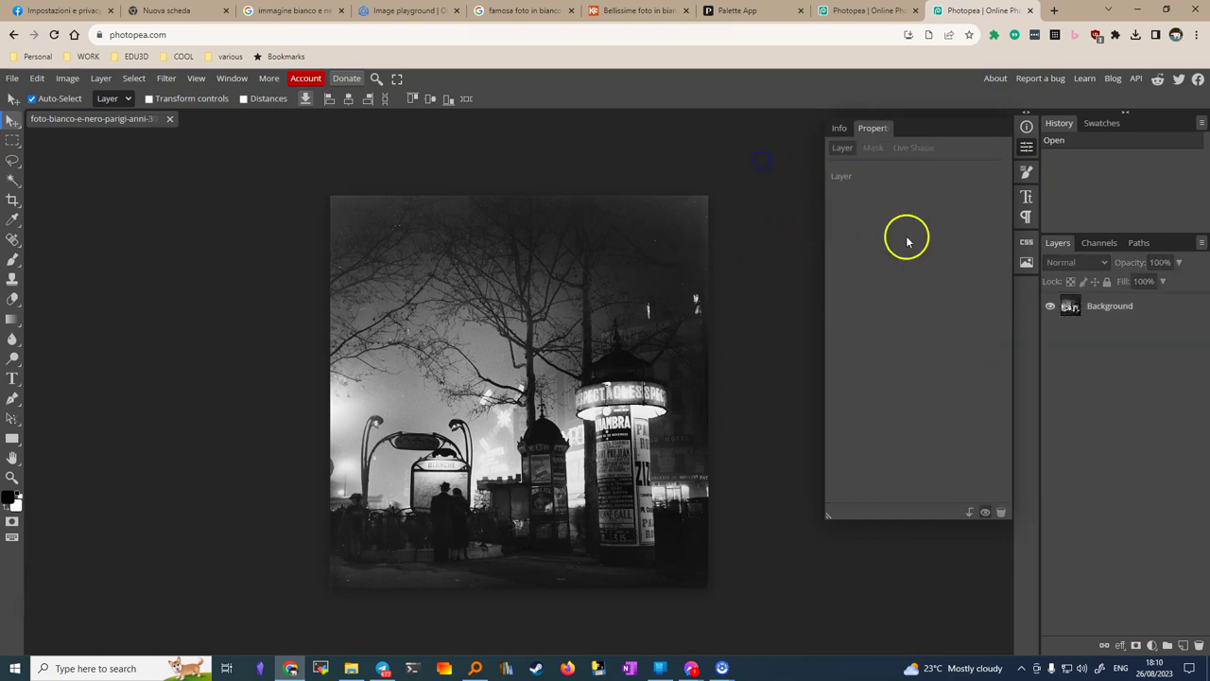
{"action": "left_click", "coordinate": [1109, 310]}
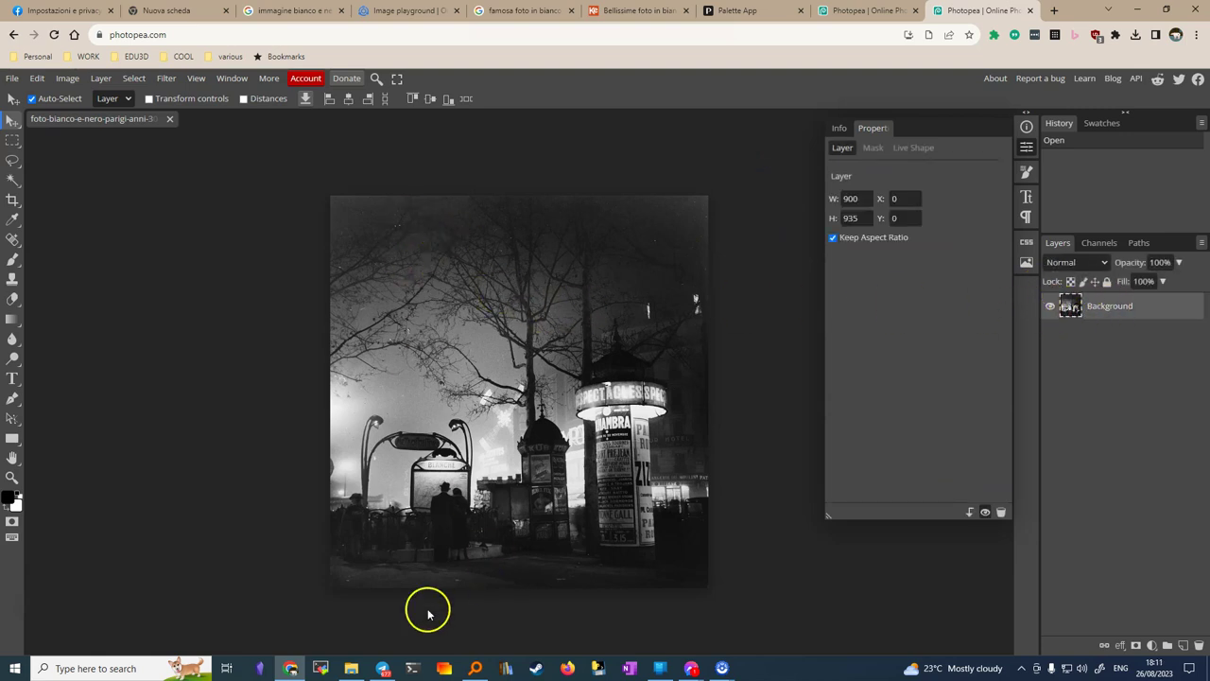
- Switch to File Explorer, place the colorized photo from Downloads below Background, and enlarge it to cover the canvas, about 901 × 935 px
{"action": "left_click", "coordinate": [350, 668]}
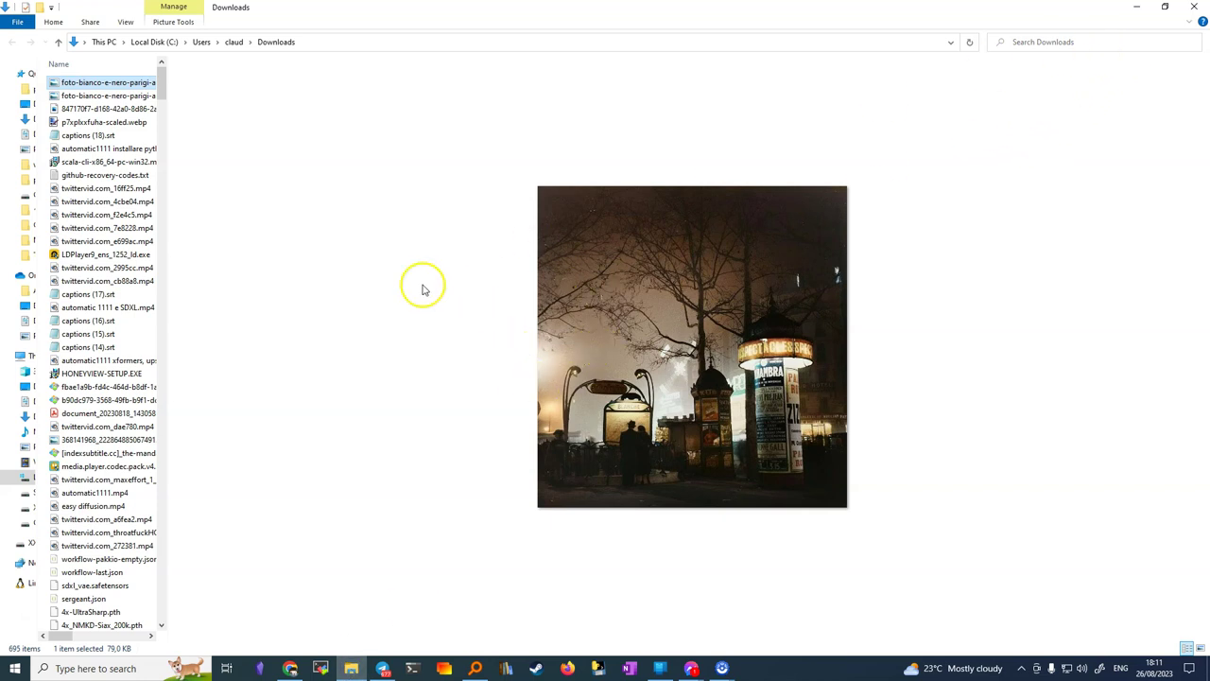
{"action": "left_click_drag", "start_coordinate": [329, 14], "coordinate": [1209, 156]}
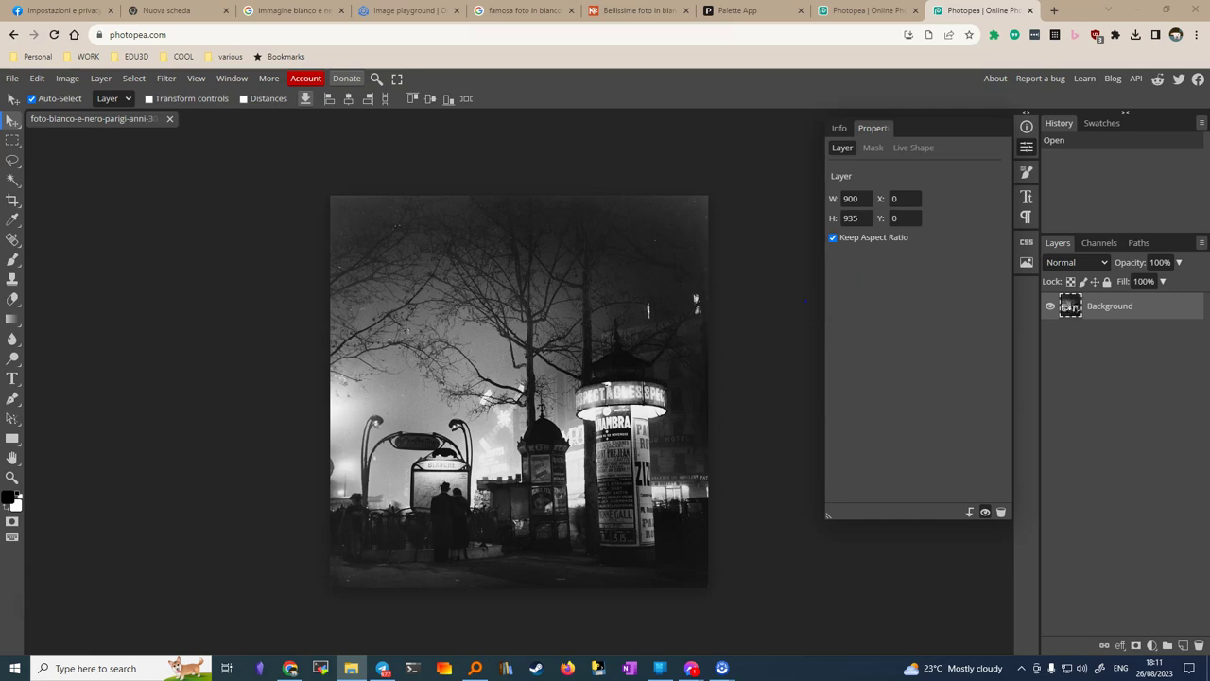
{"action": "left_click_drag", "start_coordinate": [1209, 156], "coordinate": [1094, 400]}
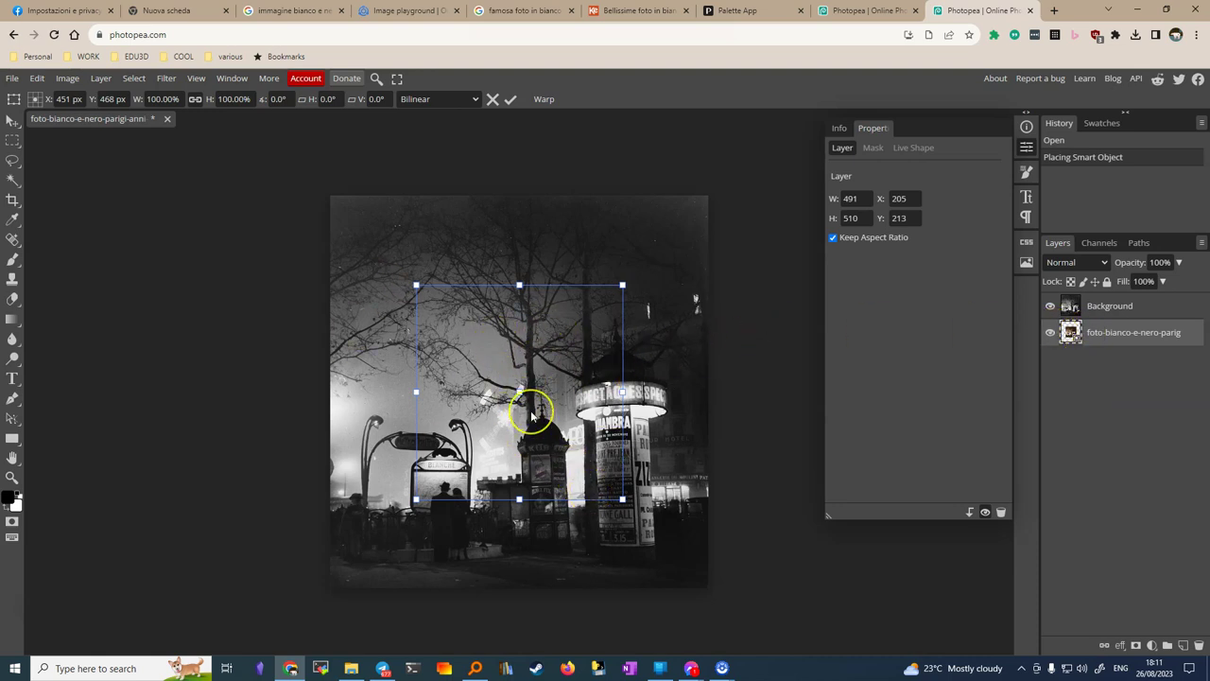
{"action": "left_click_drag", "start_coordinate": [418, 287], "coordinate": [330, 198]}
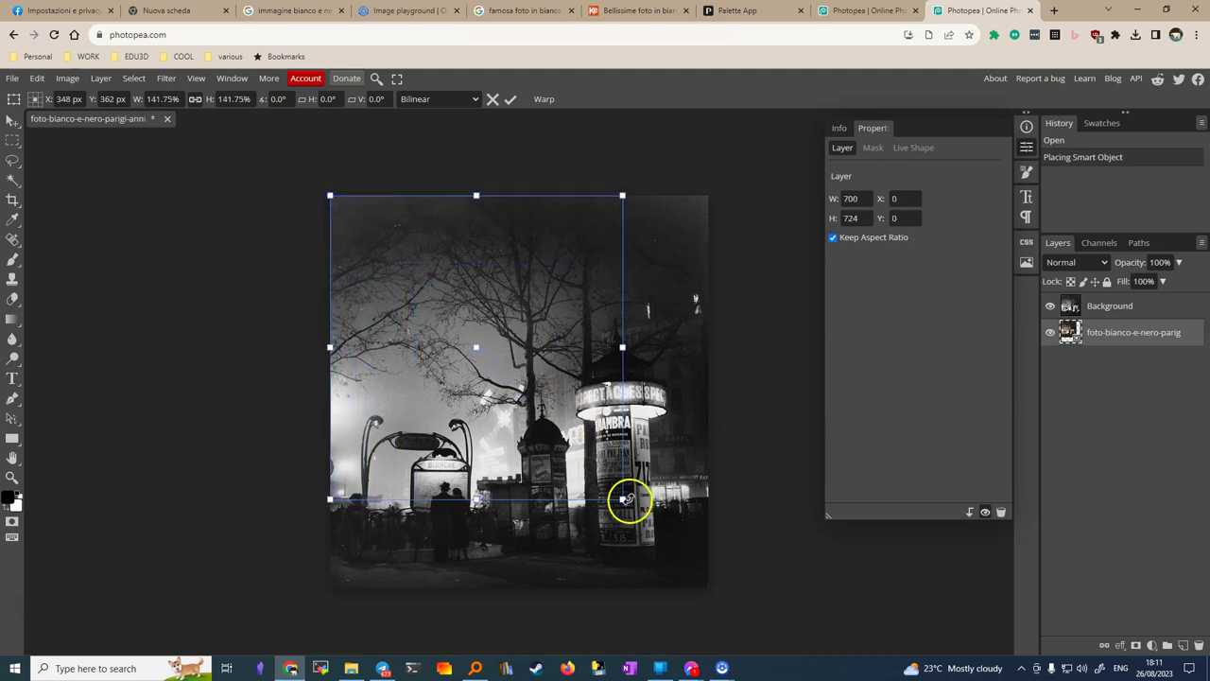
{"action": "left_click_drag", "start_coordinate": [620, 499], "coordinate": [706, 605]}
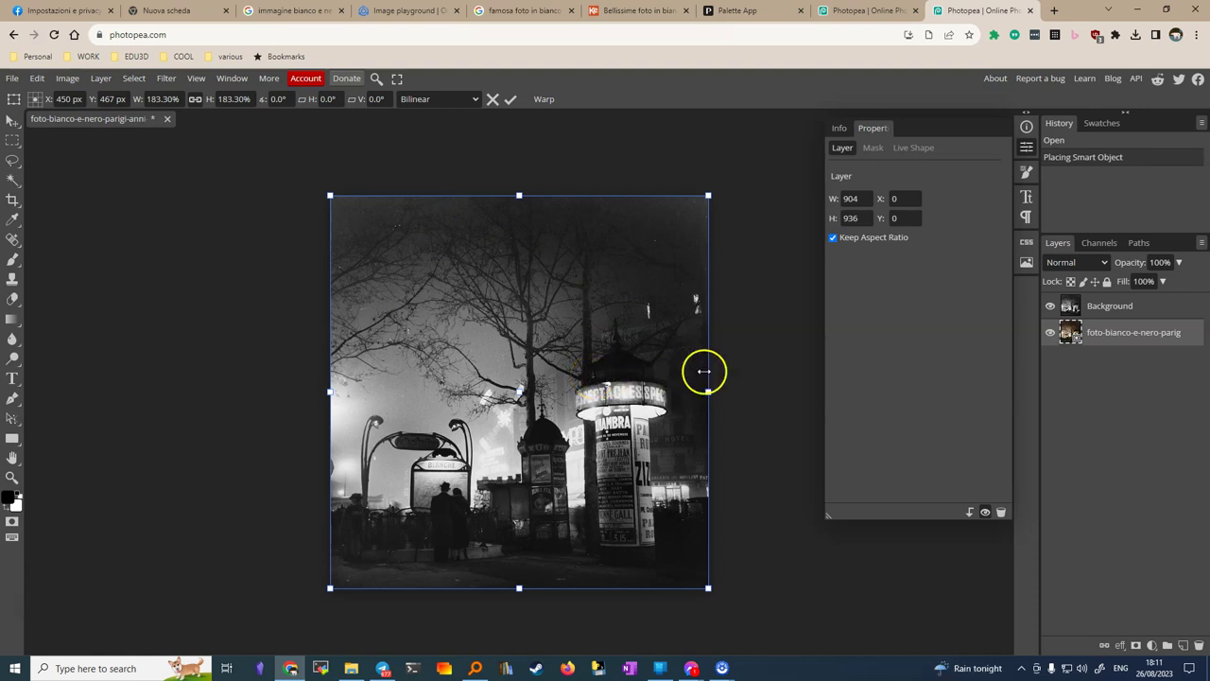
- Set the placed colorized photo layer's blend mode to Color
{"action": "left_click_drag", "start_coordinate": [1076, 342], "coordinate": [1081, 262]}
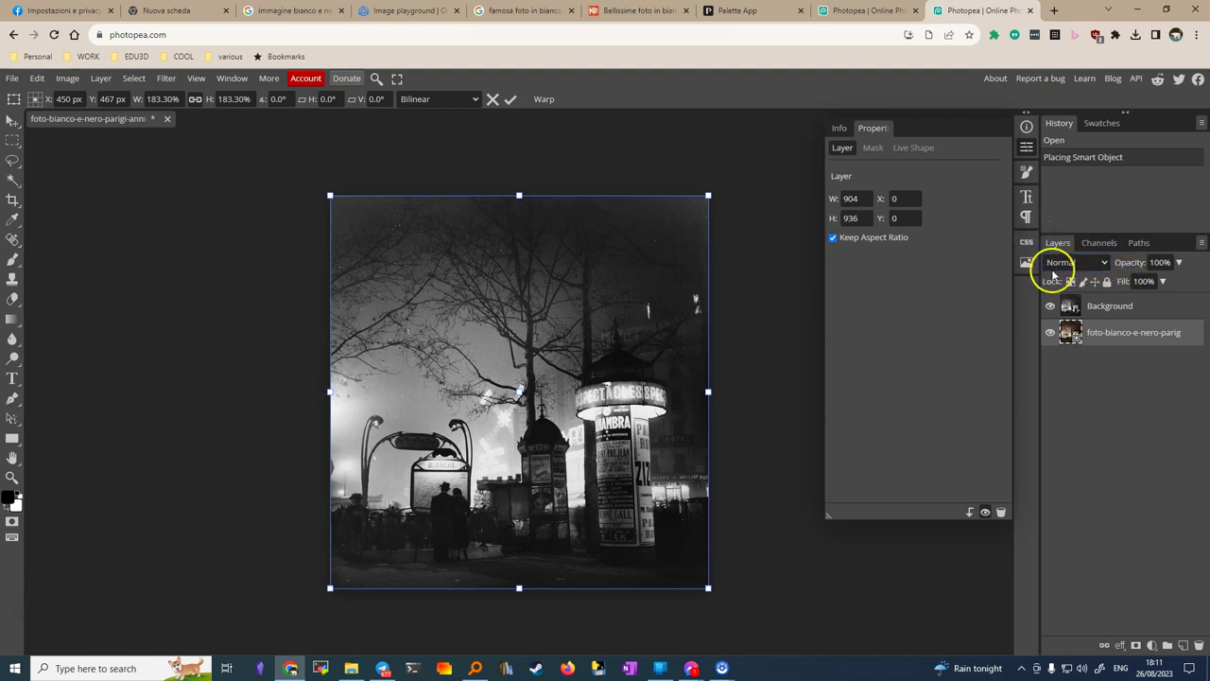
{"action": "left_click", "coordinate": [1094, 267]}
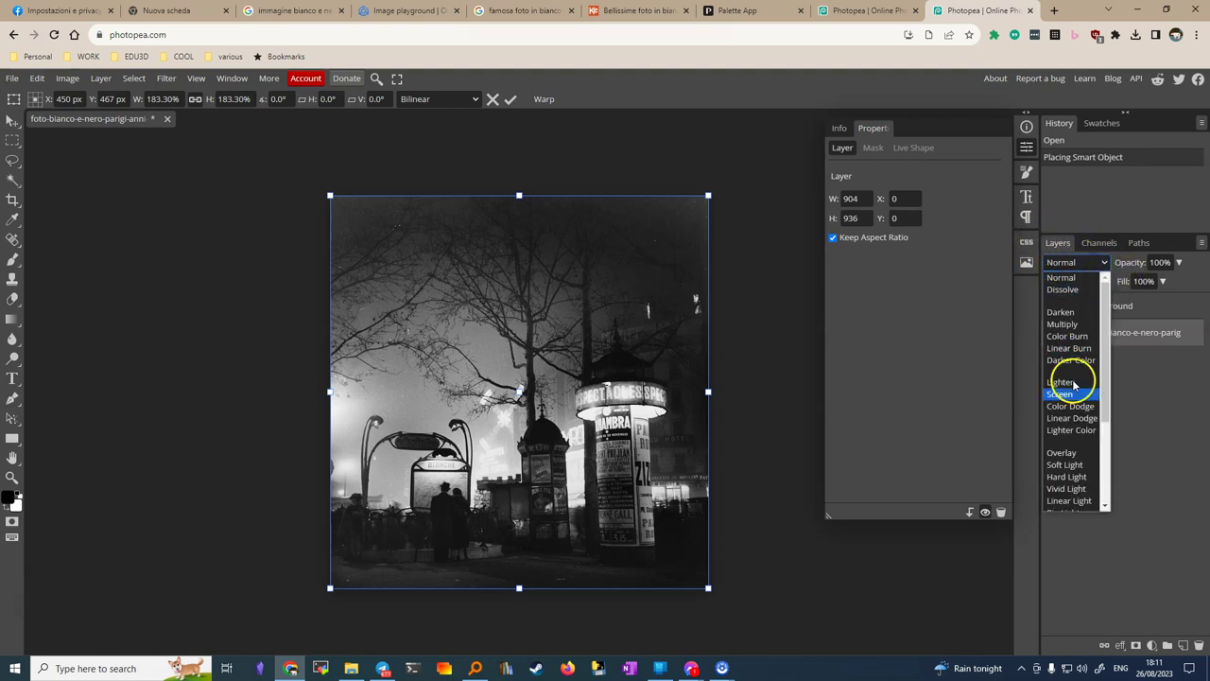
{"action": "scroll", "coordinate": [1058, 406], "scroll_direction": "down", "scroll_amount": 2}
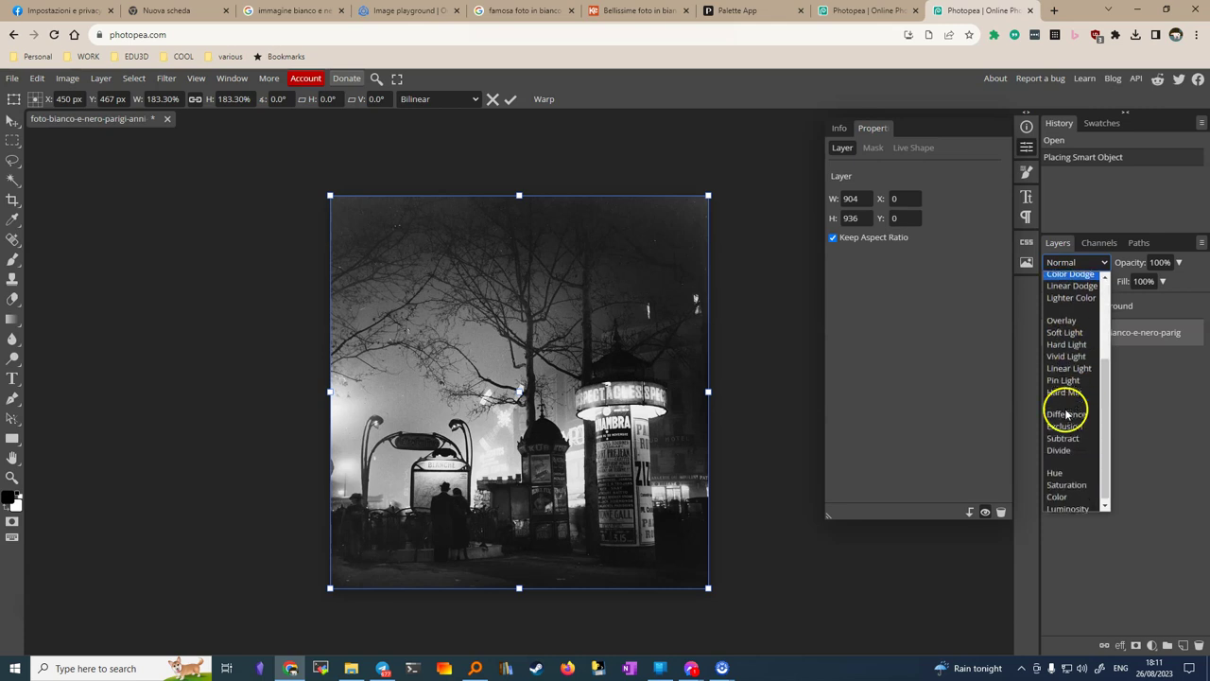
{"action": "left_click", "coordinate": [1066, 492]}
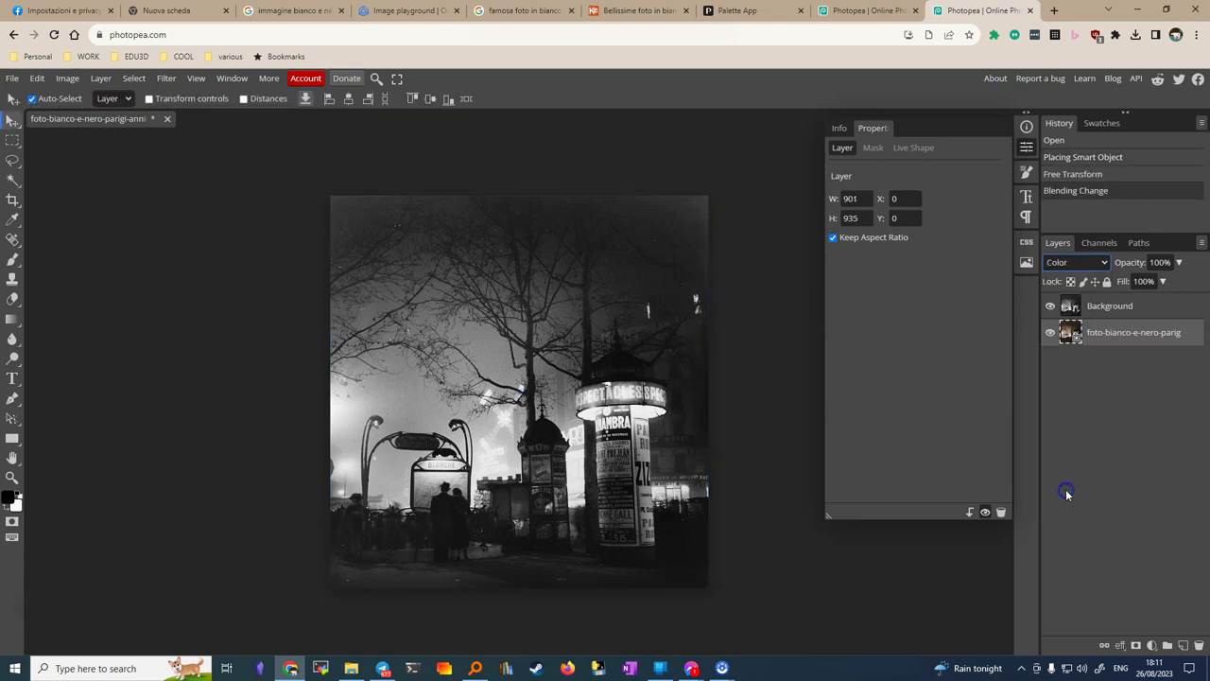
- Try merging the black-and-white Background layer down into the colorized photo layer, and undo the merge
{"action": "mouse_move", "coordinate": [1081, 329]}
{"action": "left_mouse_down"}
{"action": "mouse_move", "coordinate": [1082, 304]}
{"action": "mouse_move", "coordinate": [1088, 314]}
{"action": "left_mouse_up"}
{"action": "left_click", "coordinate": [1094, 307]}
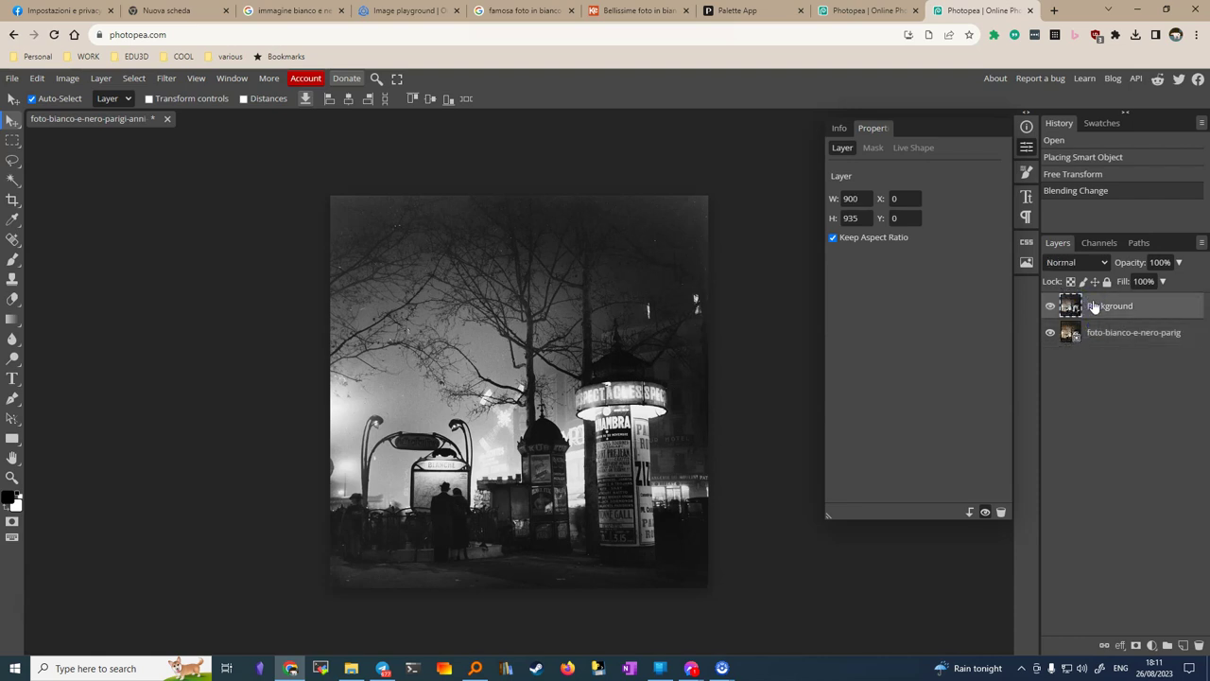
{"action": "right_click", "coordinate": [1093, 305]}
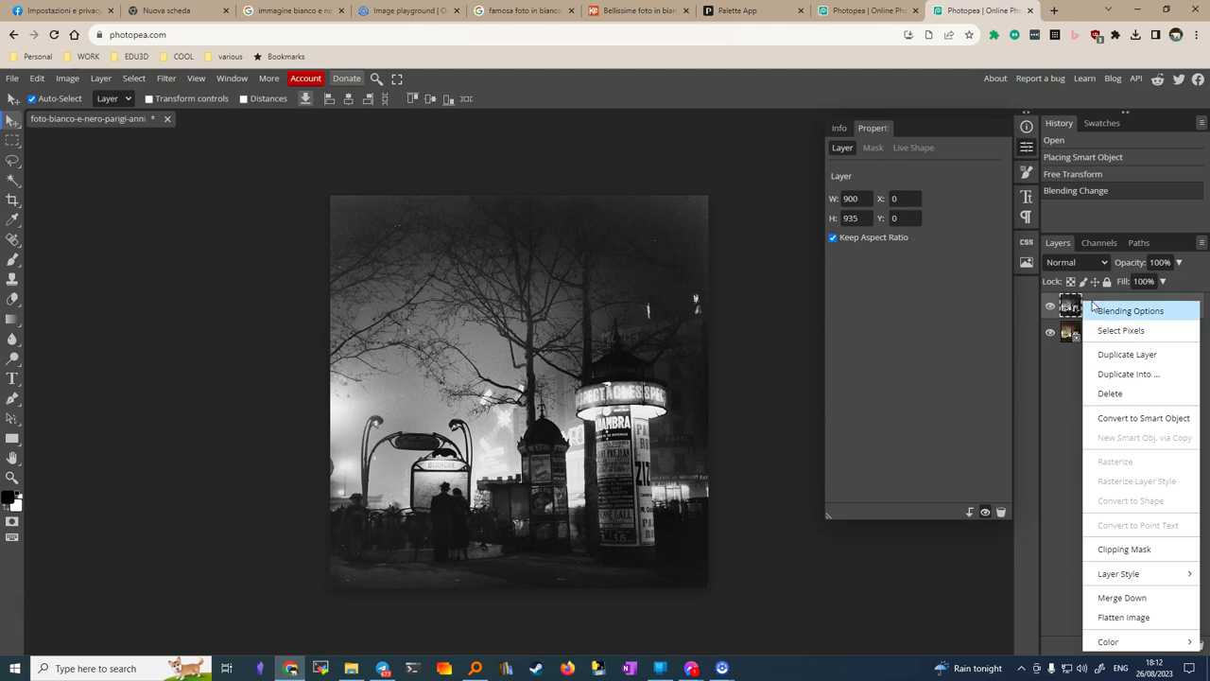
{"action": "left_click", "coordinate": [1112, 601]}
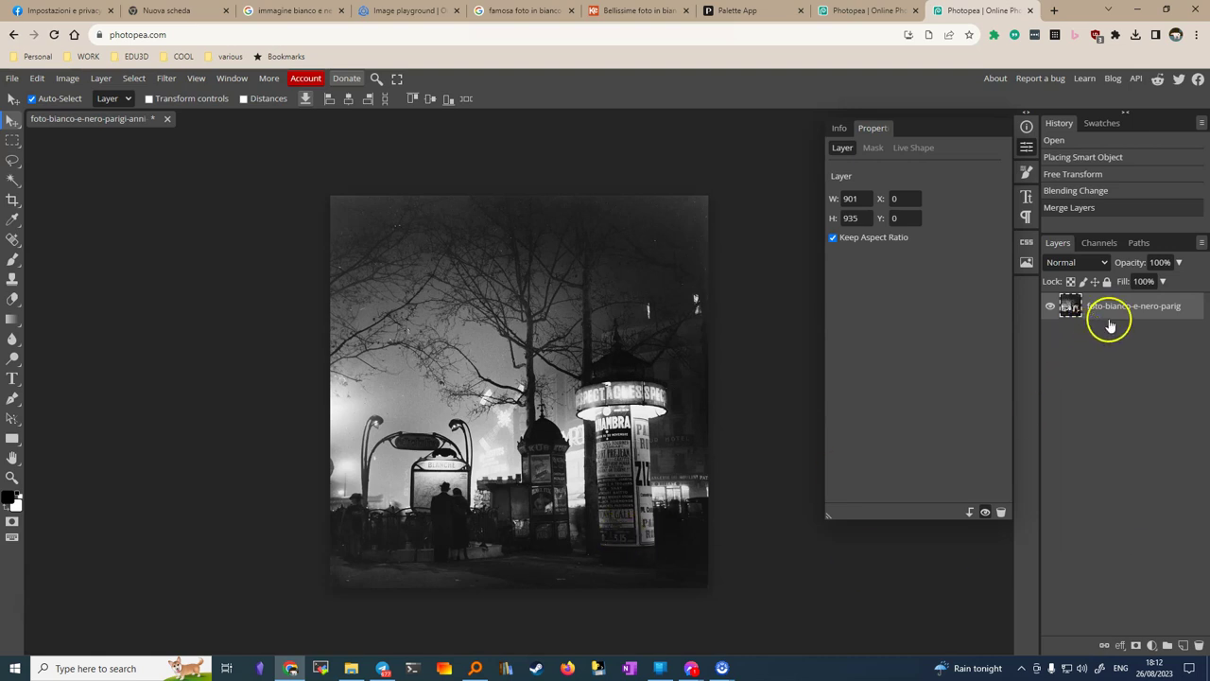
{"action": "key", "text": "ctrl+z"}
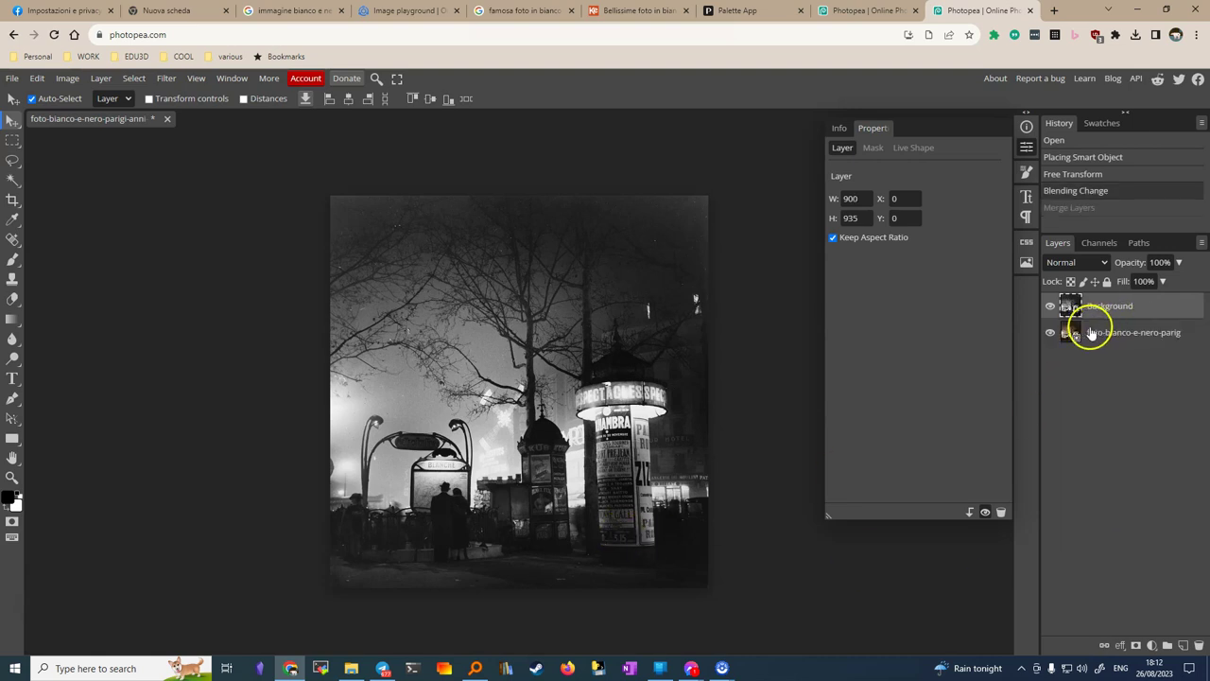
- Move the colorized photo layer above Background and merge it down
{"action": "mouse_move", "coordinate": [1102, 339]}
{"action": "left_mouse_down"}
{"action": "mouse_move", "coordinate": [1100, 304]}
{"action": "mouse_move", "coordinate": [1115, 318]}
{"action": "mouse_move", "coordinate": [1088, 346]}
{"action": "mouse_move", "coordinate": [1090, 330]}
{"action": "mouse_move", "coordinate": [1097, 339]}
{"action": "left_mouse_up"}
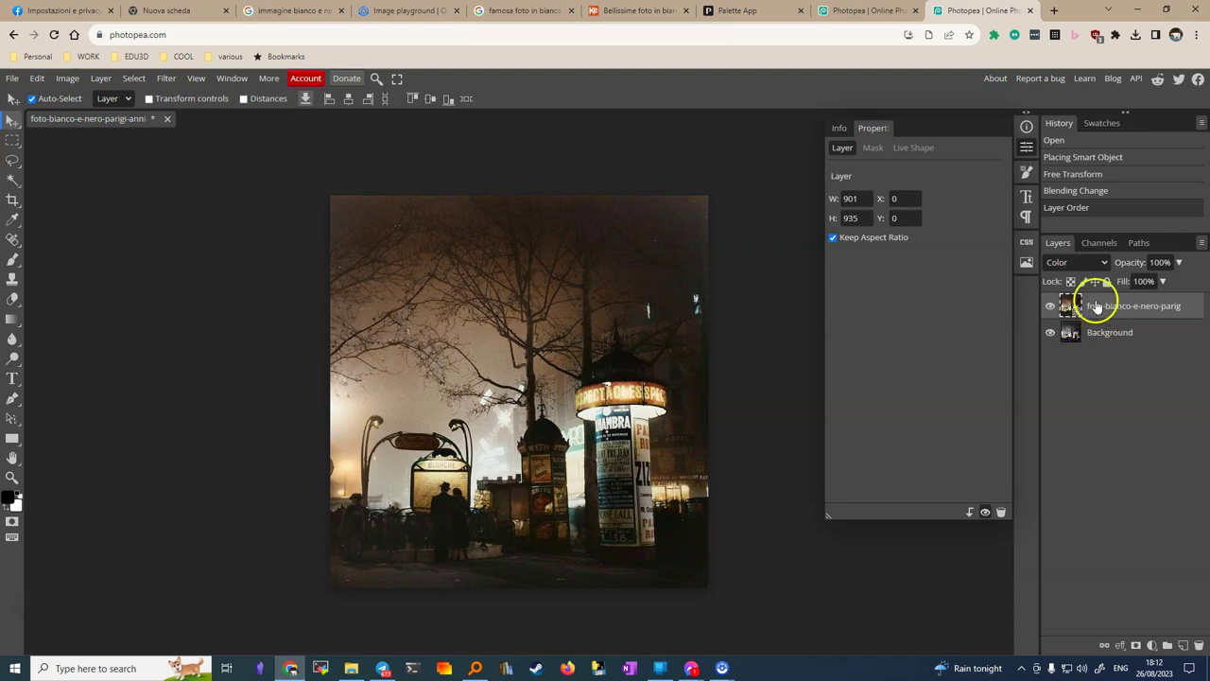
{"action": "right_click", "coordinate": [1095, 304]}
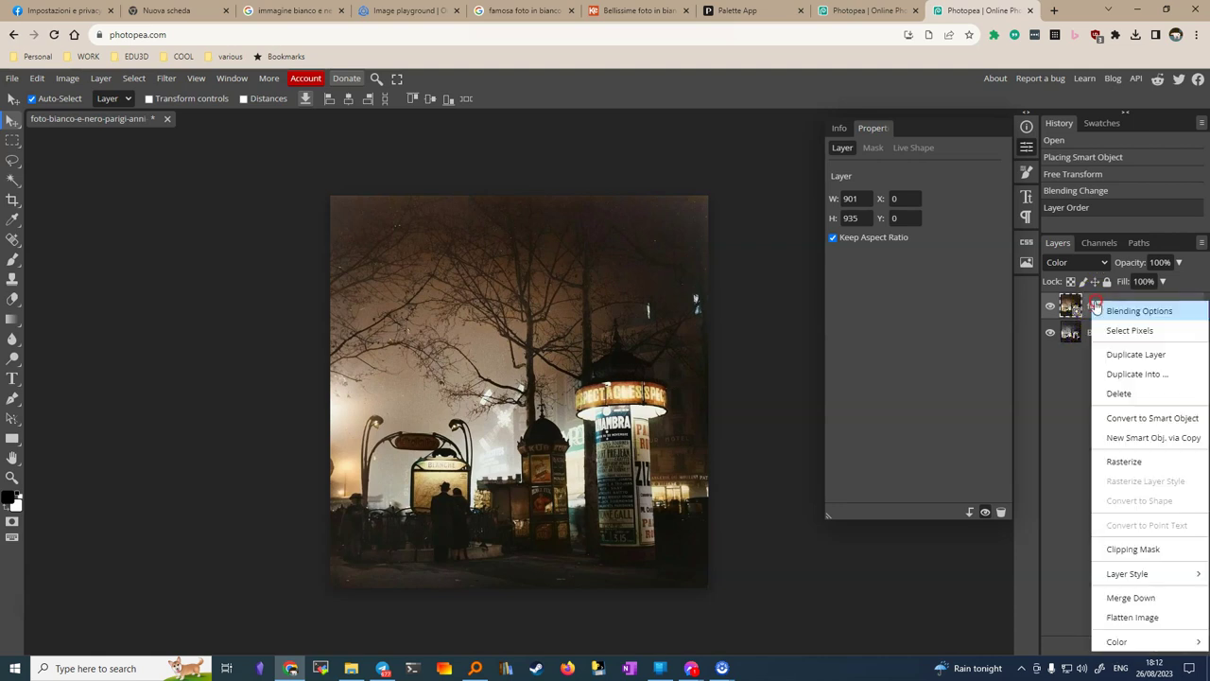
{"action": "left_click", "coordinate": [1120, 598]}
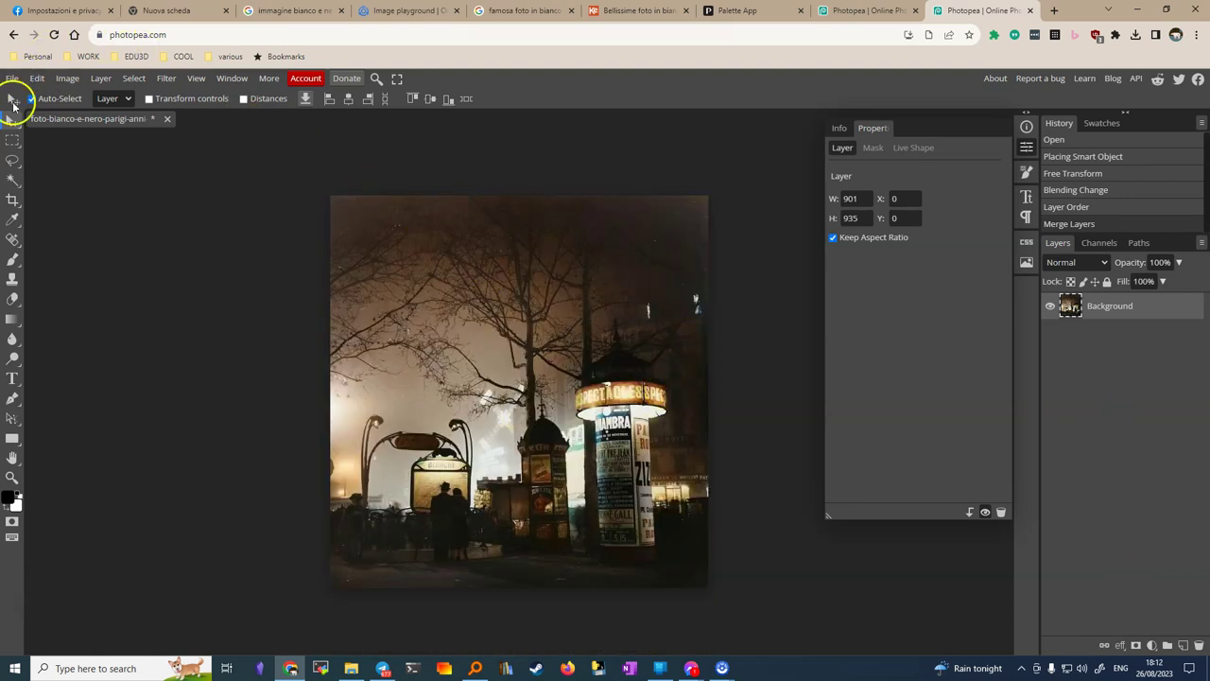
- Export the merged image as a PNG named "foto colorata"
{"action": "left_click", "coordinate": [11, 79]}
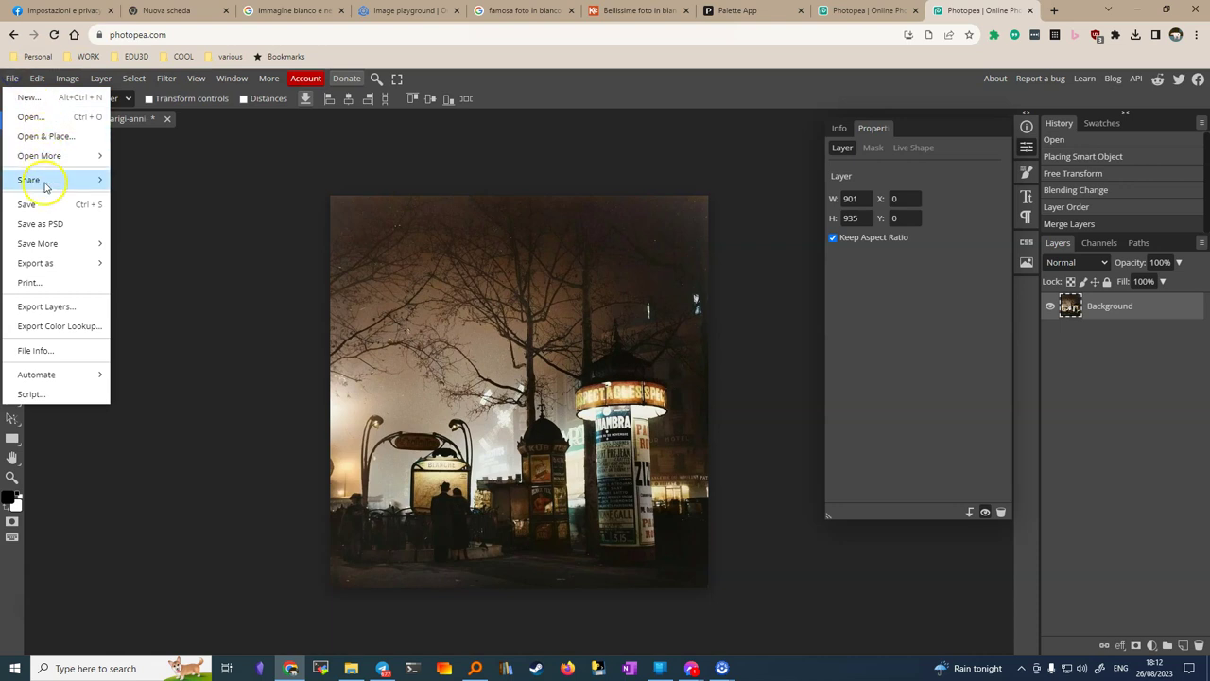
{"action": "mouse_move", "coordinate": [65, 266]}
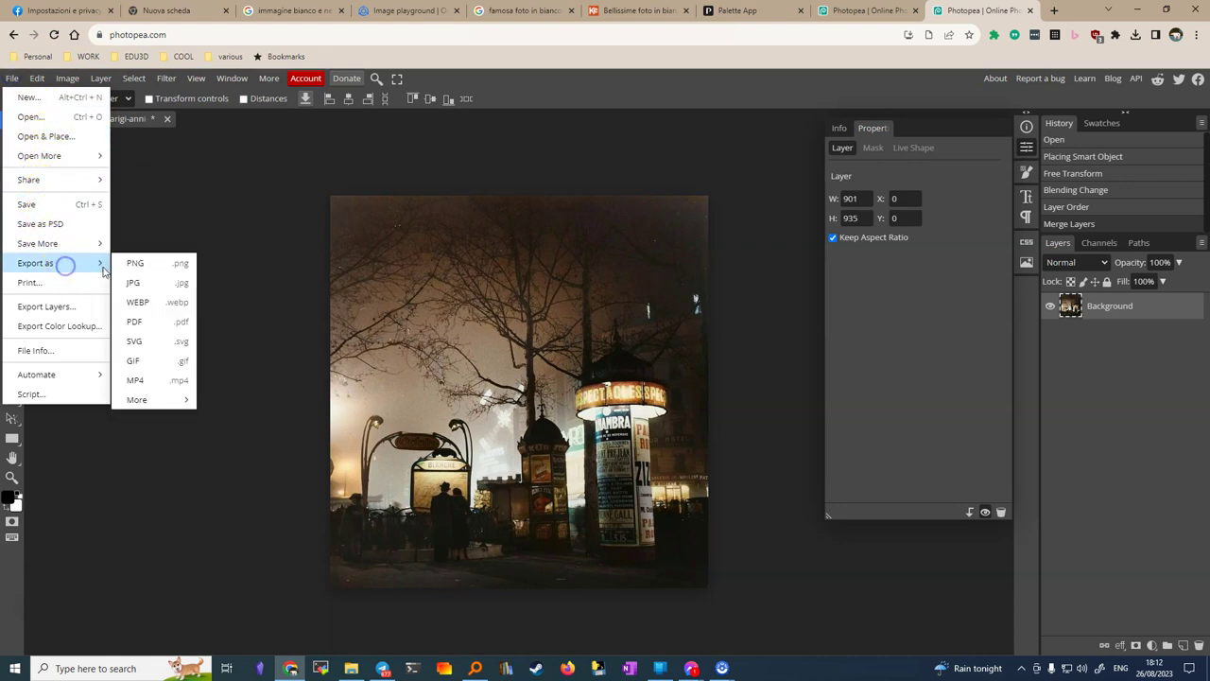
{"action": "left_click", "coordinate": [150, 268]}
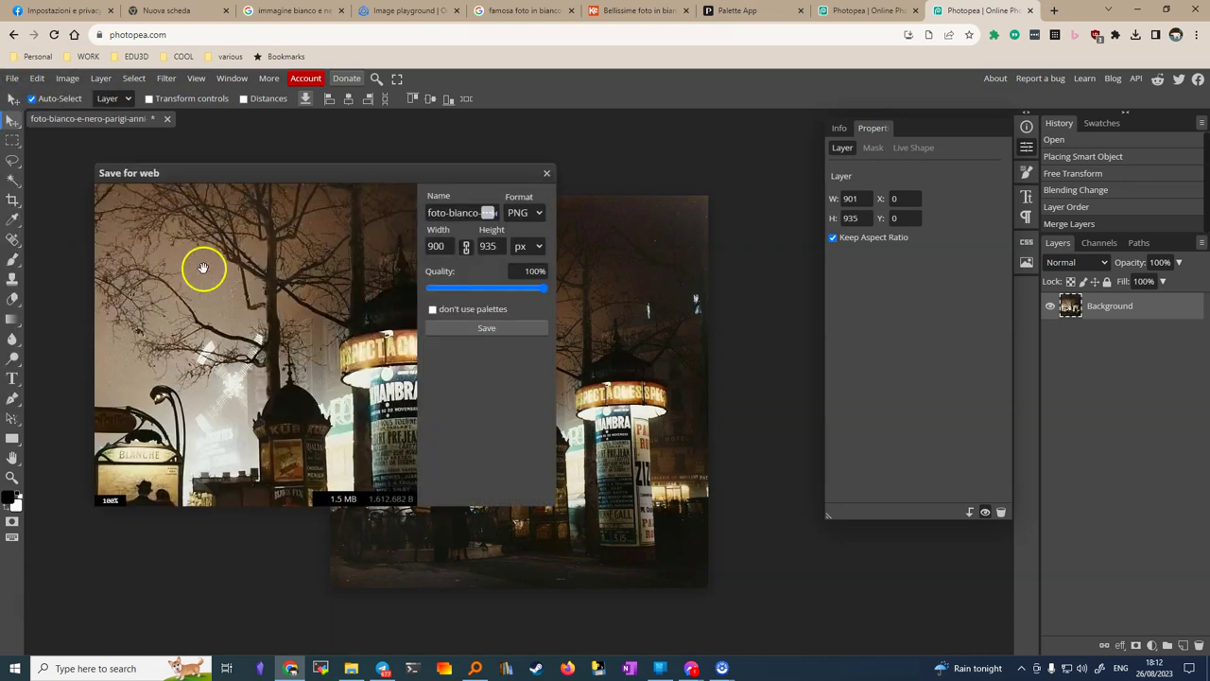
{"action": "left_click", "coordinate": [444, 211]}
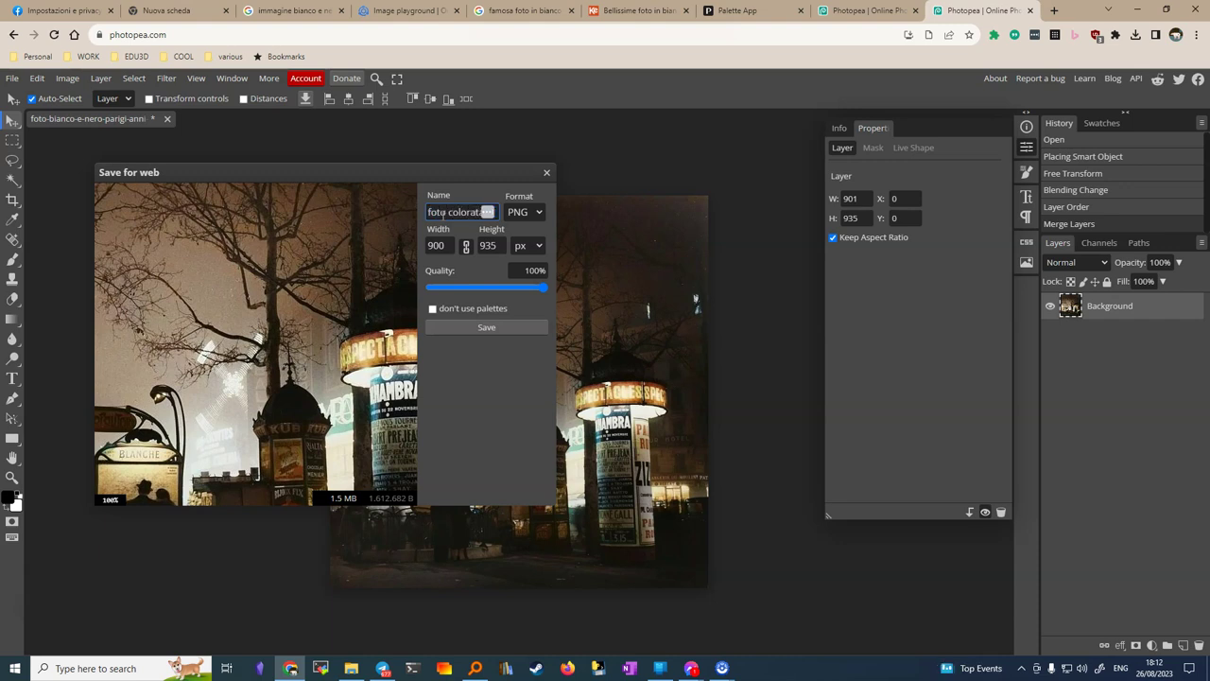
{"action": "left_click", "coordinate": [473, 331]}
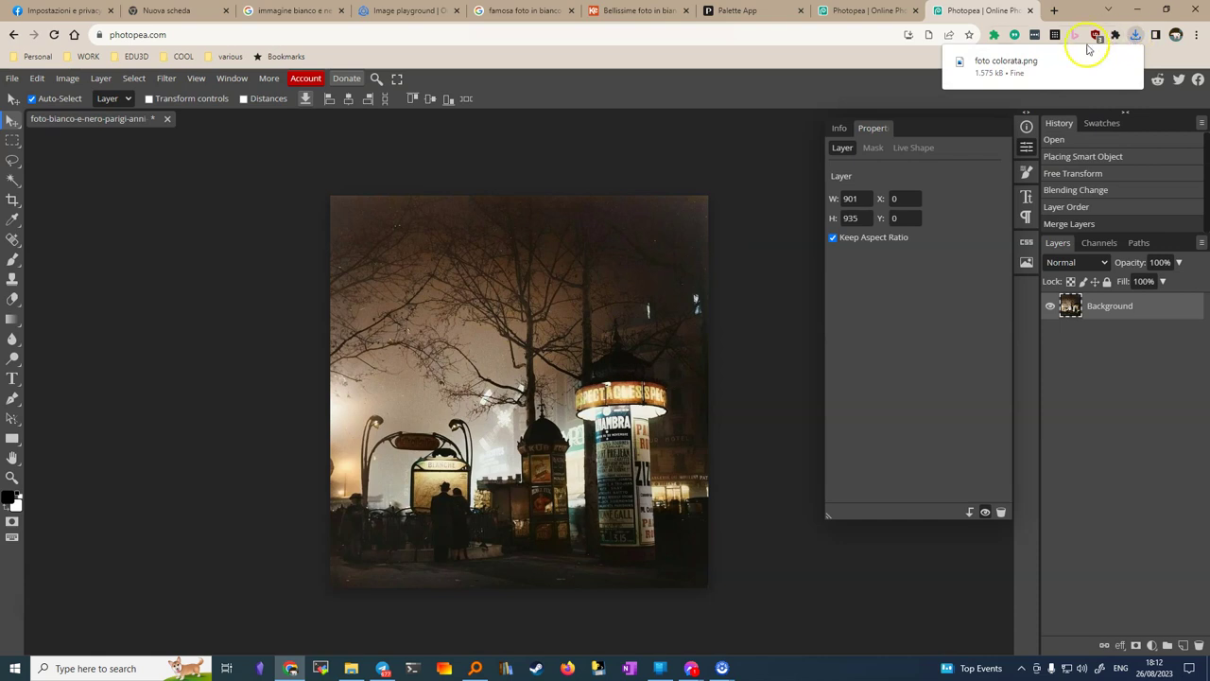
- Open the exported foto colorata.png in the image viewer and examine its detail and colors up close
{"action": "left_click", "coordinate": [999, 72]}
{"action": "double_click", "coordinate": [527, 253]}
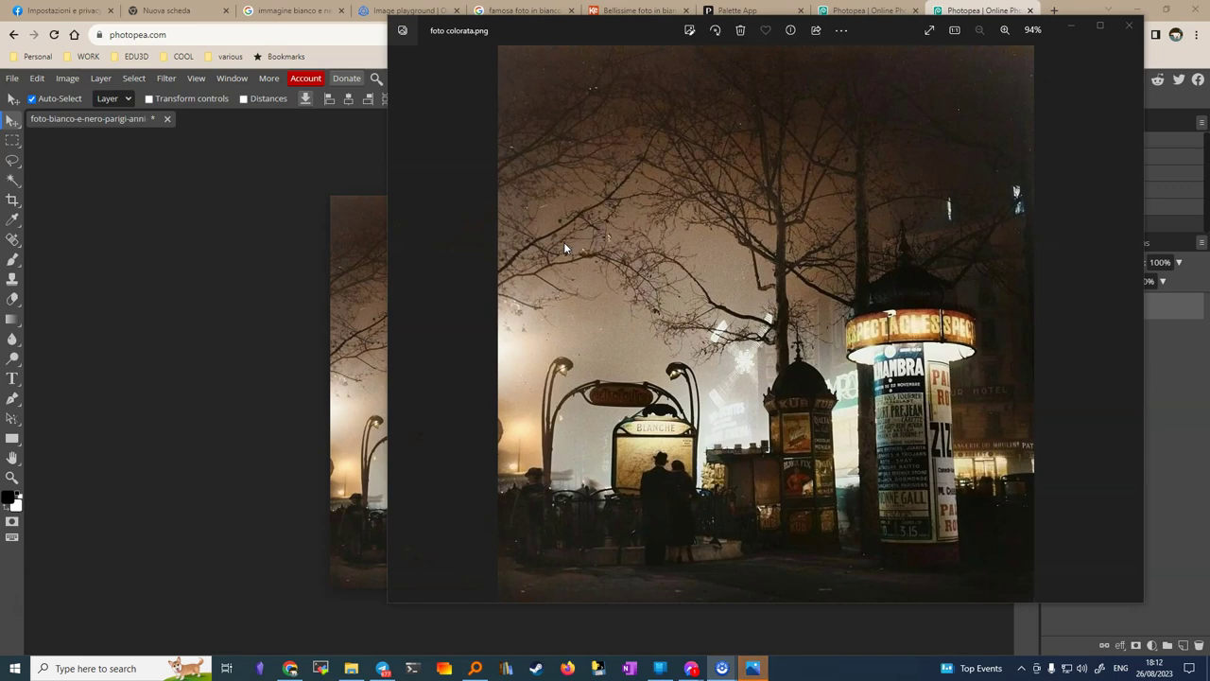
{"action": "scroll", "coordinate": [747, 312], "scroll_direction": "up", "scroll_amount": 3}
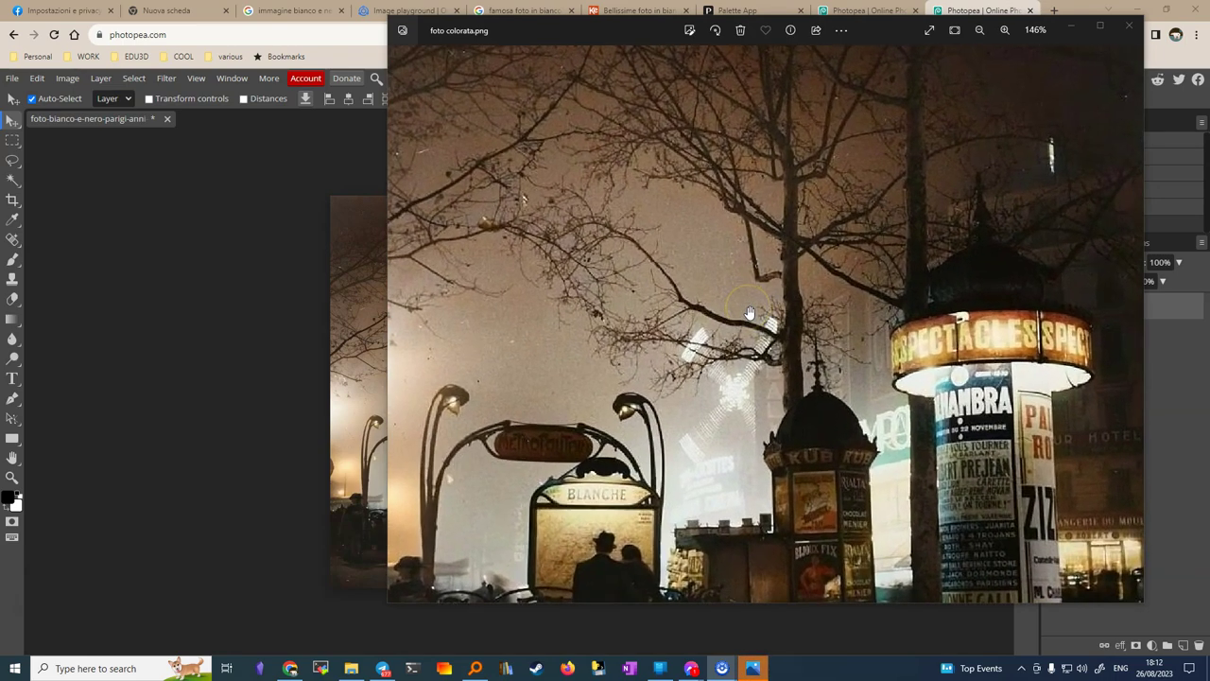
{"action": "scroll", "coordinate": [749, 312], "scroll_direction": "down", "scroll_amount": 2}
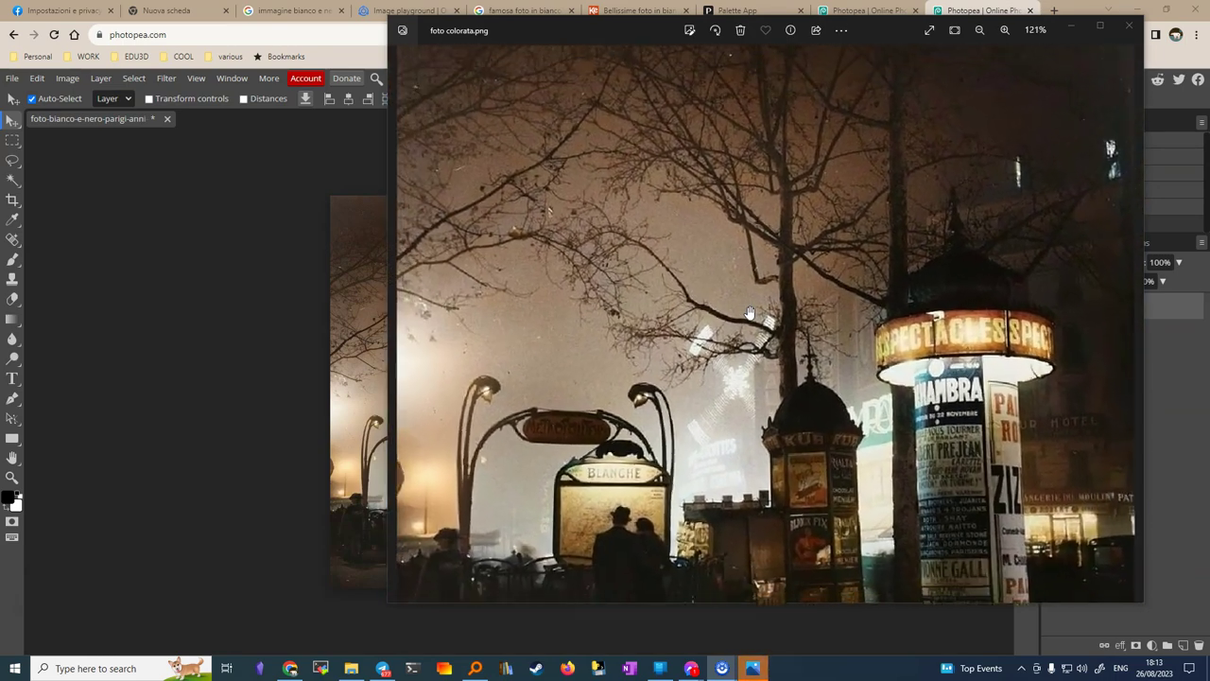
{"action": "scroll", "coordinate": [748, 312], "scroll_direction": "down", "scroll_amount": 2}
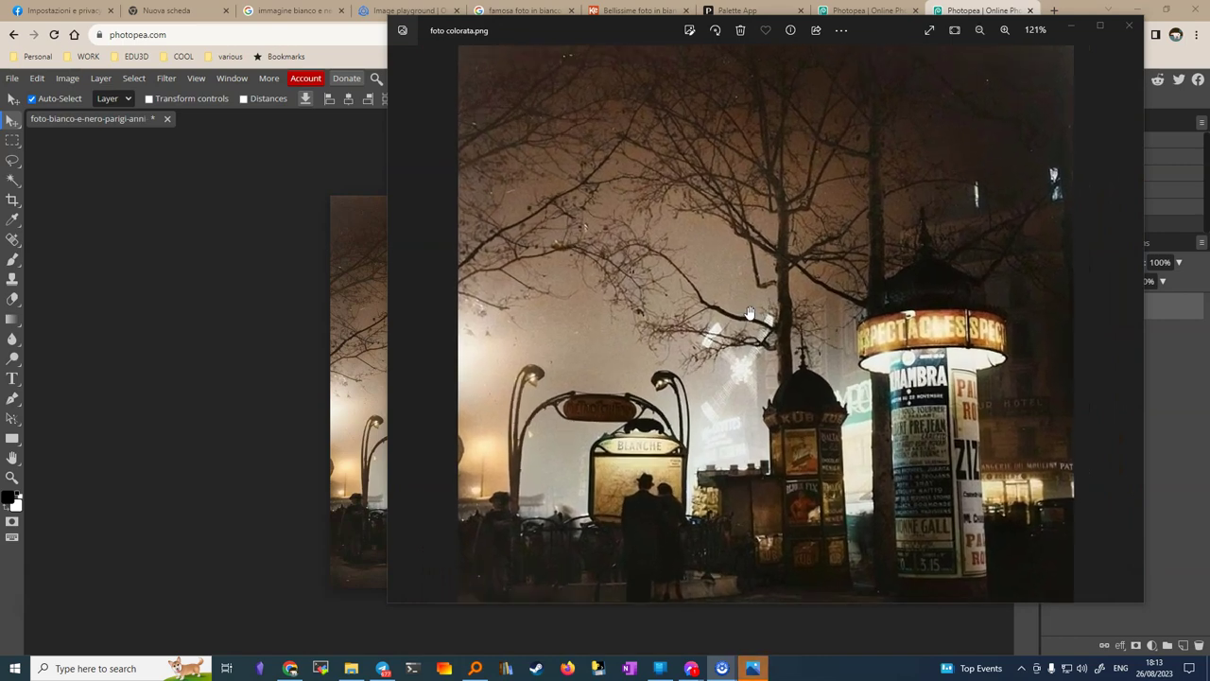
- Examine foto colorata.png up close, and open the smaller palette.fm JPG in Honeyview to inspect its detail at high magnification
{"action": "scroll", "coordinate": [748, 312], "scroll_direction": "up", "scroll_amount": 3}
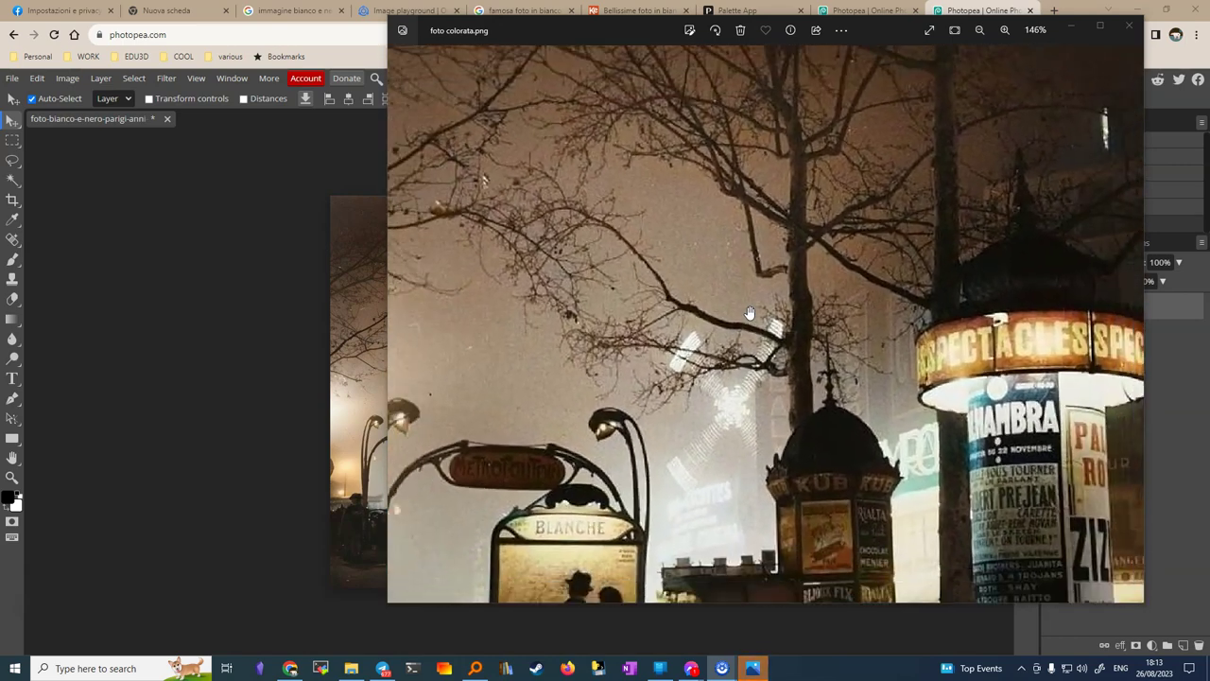
{"action": "scroll", "coordinate": [748, 312], "scroll_direction": "down", "scroll_amount": 1}
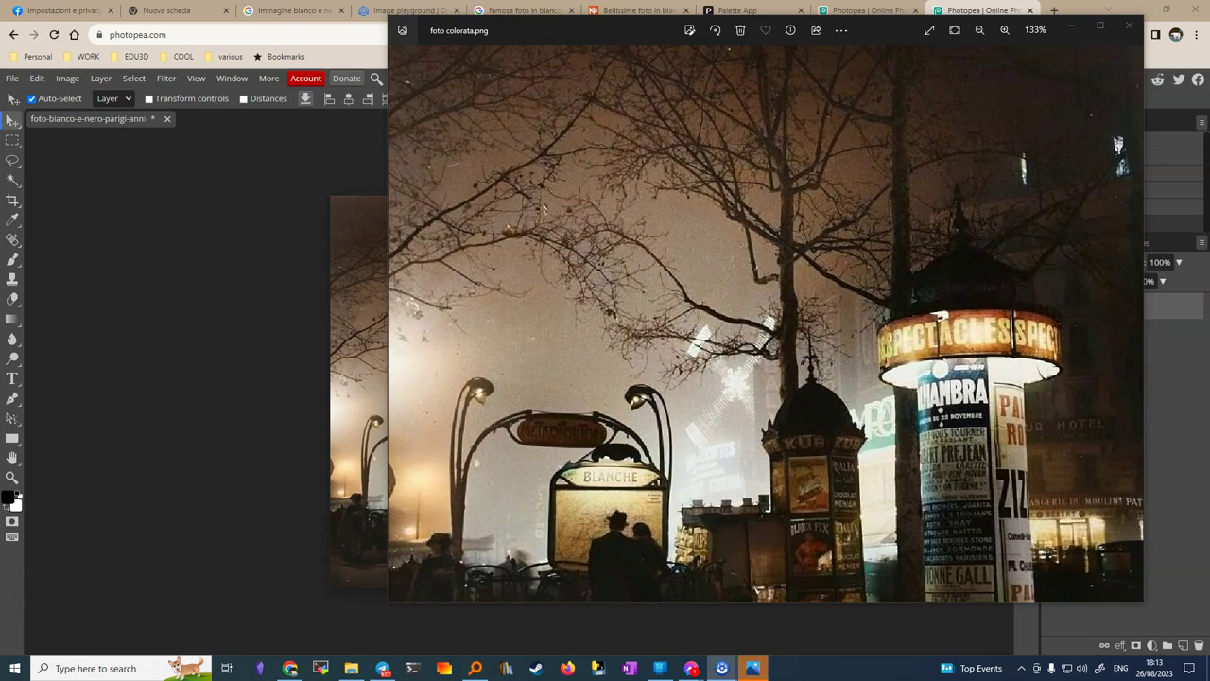
{"action": "scroll", "coordinate": [635, 285], "scroll_direction": "up", "scroll_amount": 3}
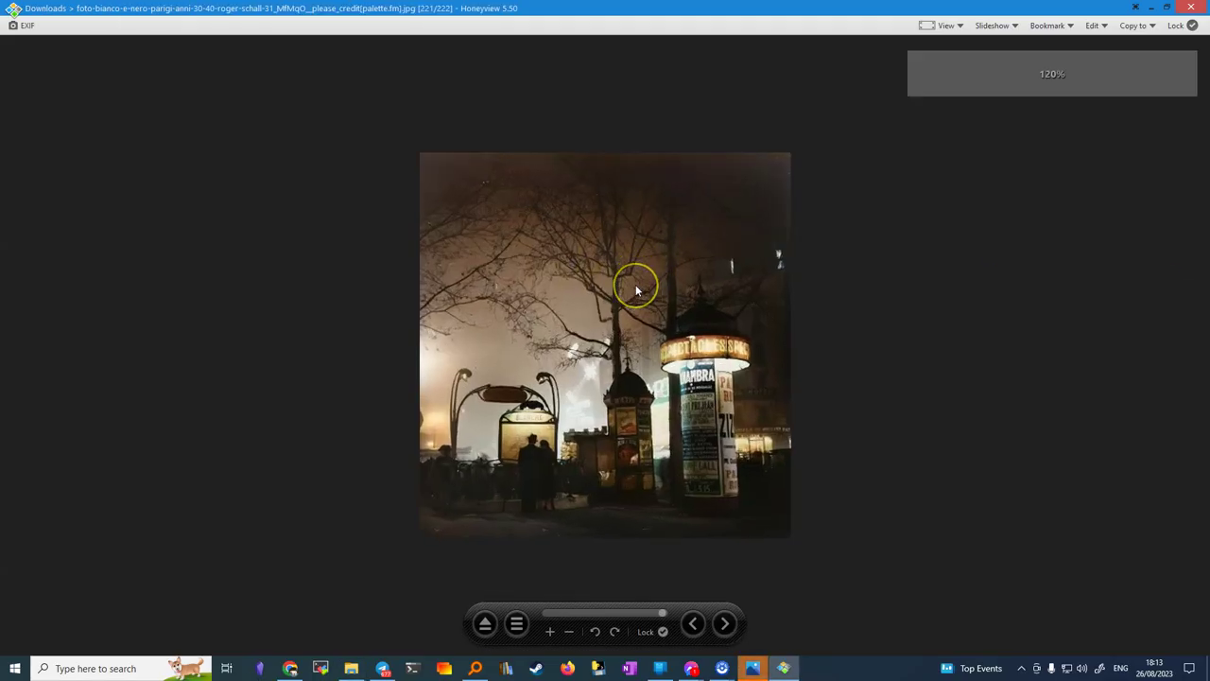
{"action": "scroll", "coordinate": [636, 285], "scroll_direction": "up", "scroll_amount": 4}
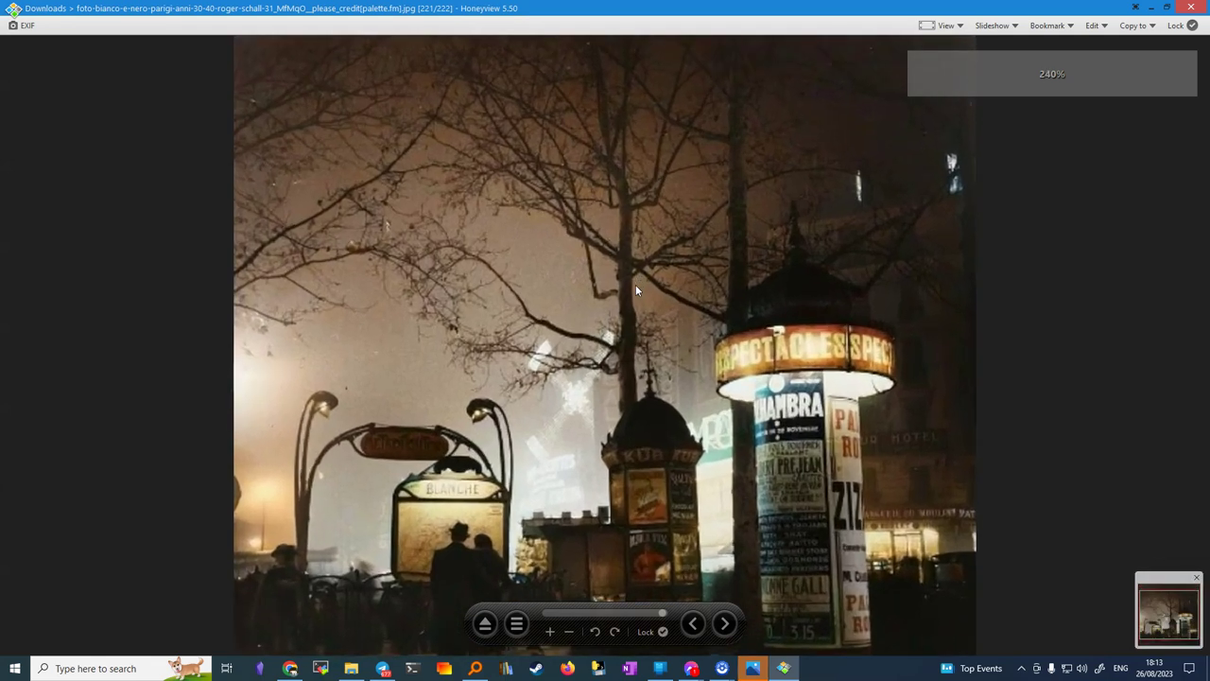
{"action": "scroll", "coordinate": [636, 291], "scroll_direction": "up", "scroll_amount": 1}
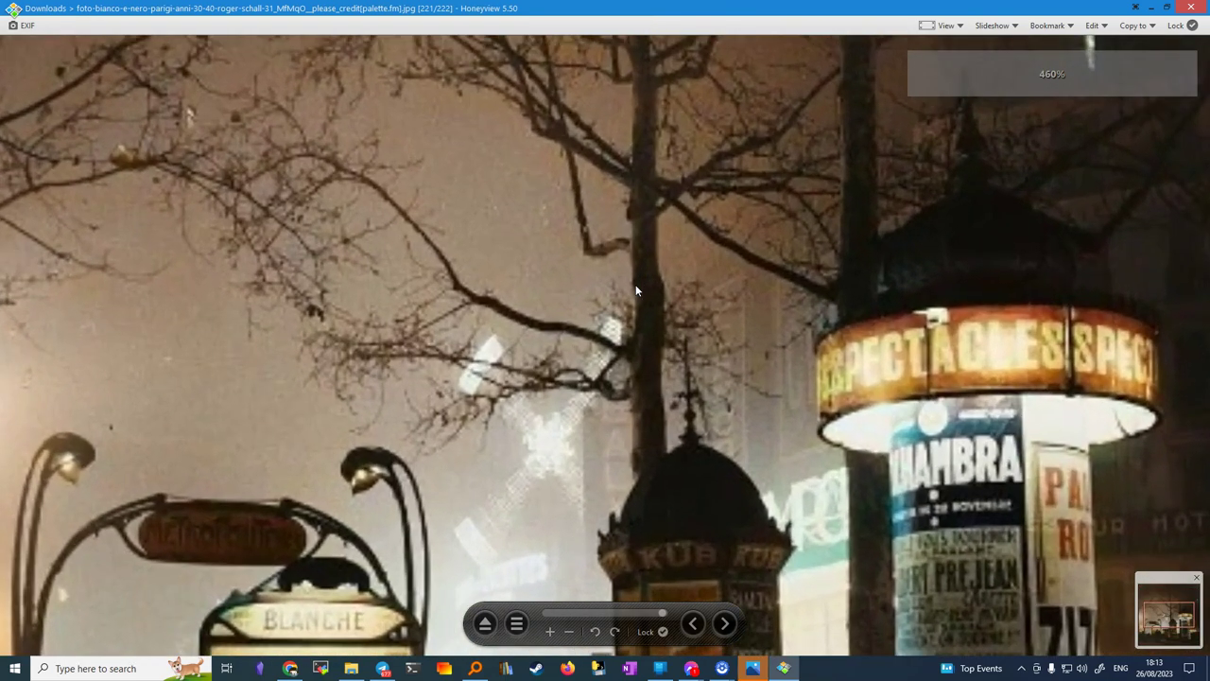
- Place the palette.fm JPG in a smaller window over foto colorata.png and match its magnification to compare the two versions side by side
{"action": "left_click_drag", "start_coordinate": [433, 7], "coordinate": [388, 133]}
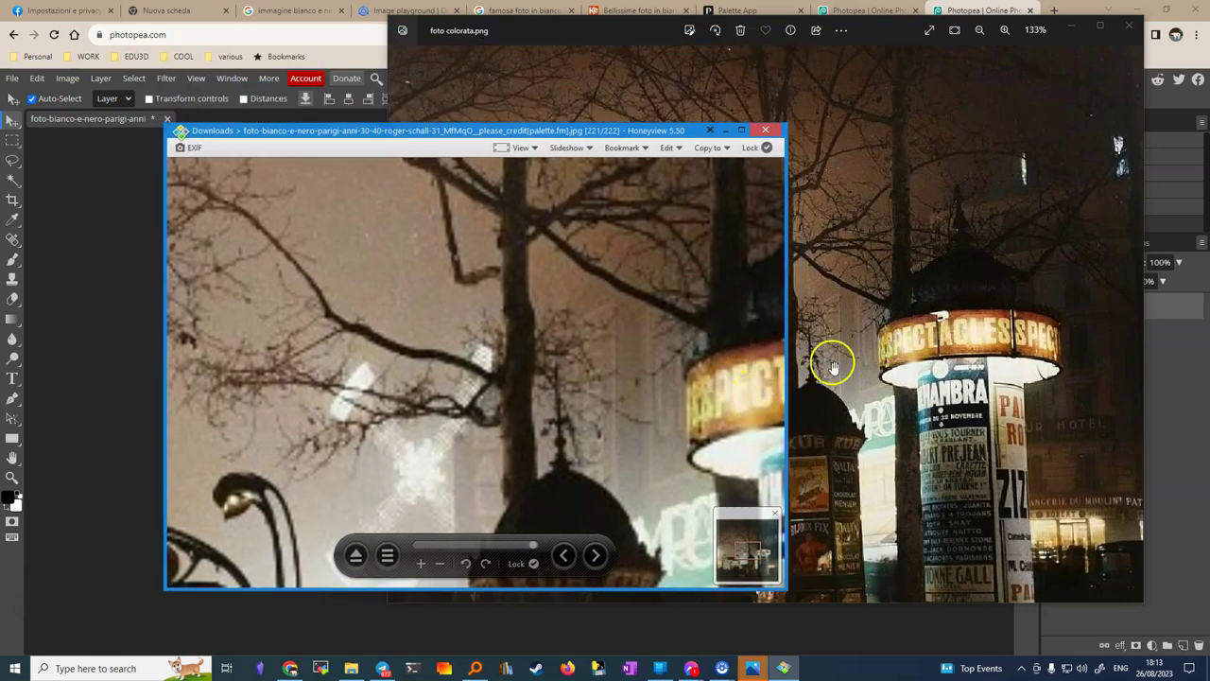
{"action": "scroll", "coordinate": [636, 295], "scroll_direction": "up", "scroll_amount": 3}
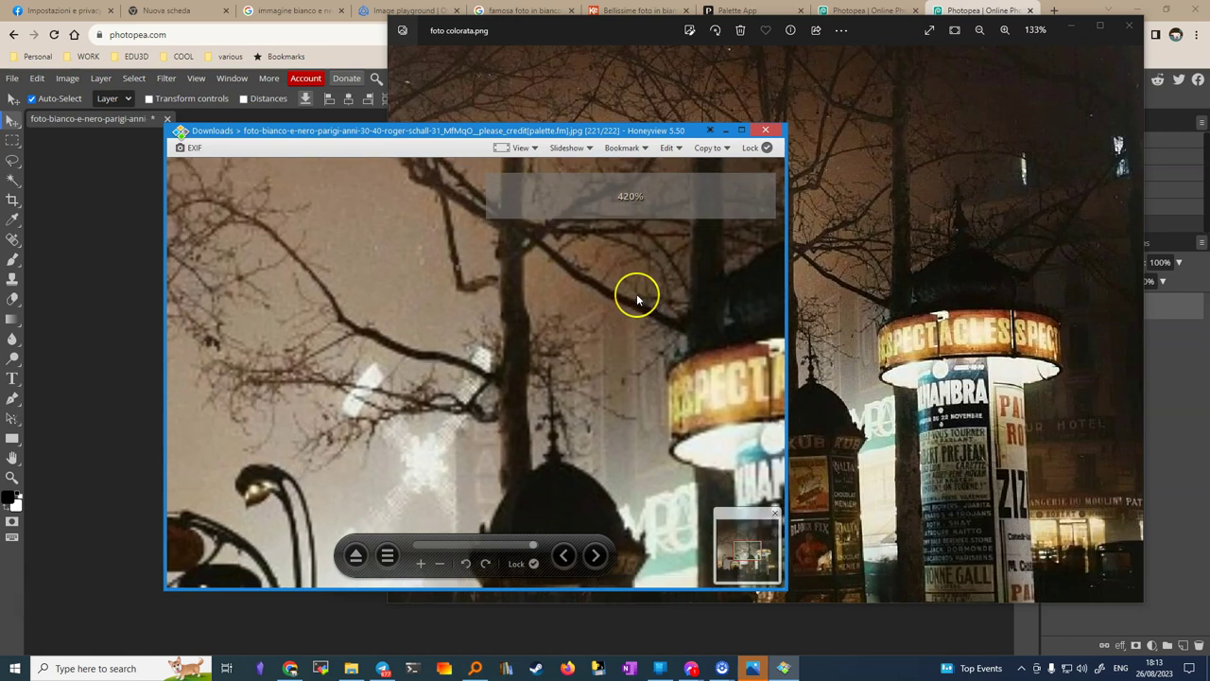
{"action": "scroll", "coordinate": [636, 299], "scroll_direction": "down", "scroll_amount": 1}
{"action": "scroll", "coordinate": [637, 298], "scroll_direction": "down", "scroll_amount": 3}
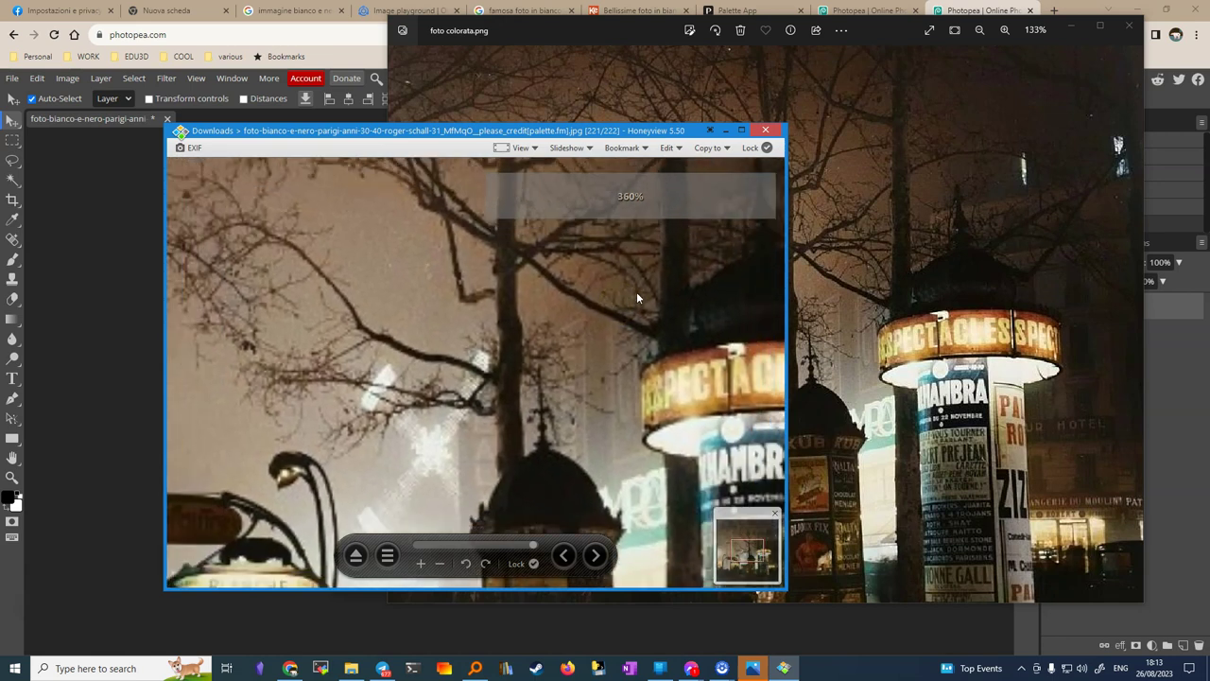
{"action": "scroll", "coordinate": [636, 291], "scroll_direction": "down", "scroll_amount": 2}
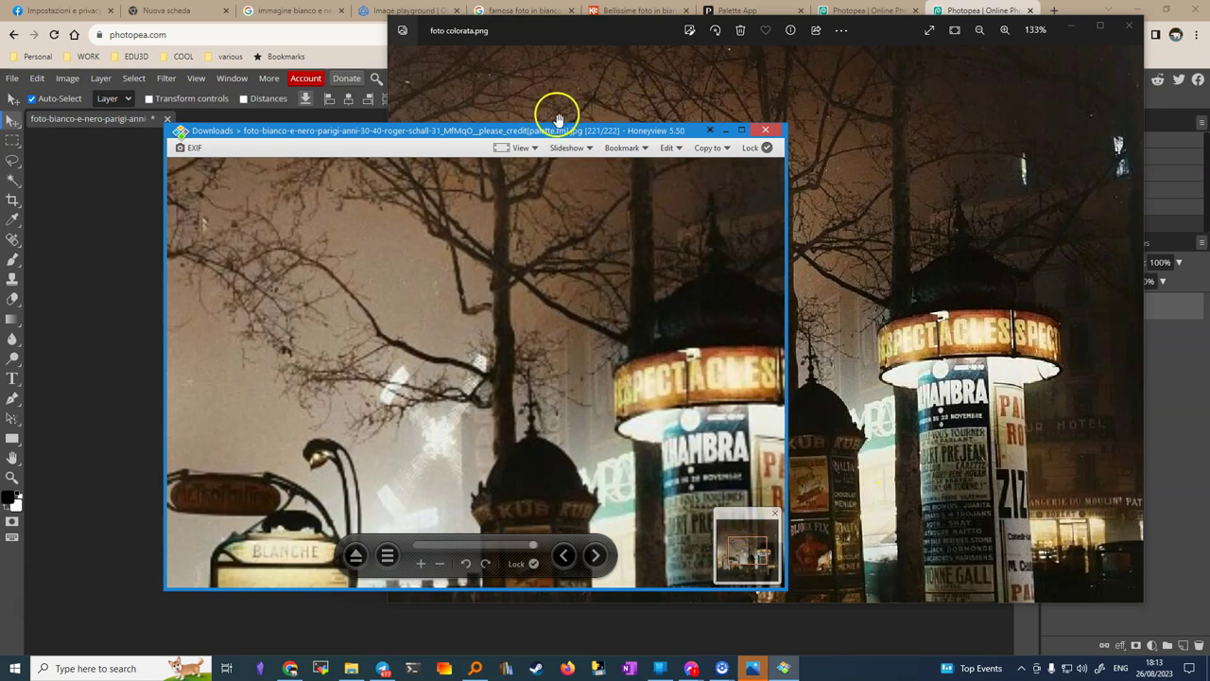
{"action": "left_click_drag", "start_coordinate": [545, 132], "coordinate": [561, 82]}
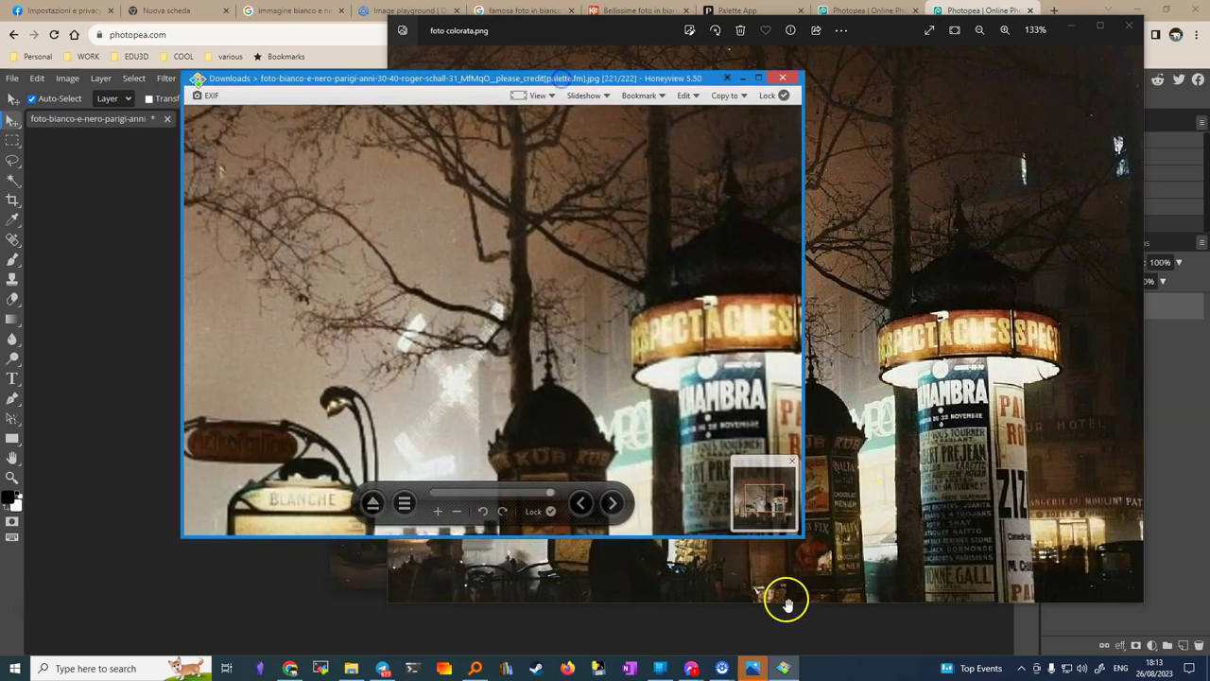
{"action": "scroll", "coordinate": [716, 459], "scroll_direction": "down", "scroll_amount": 3}
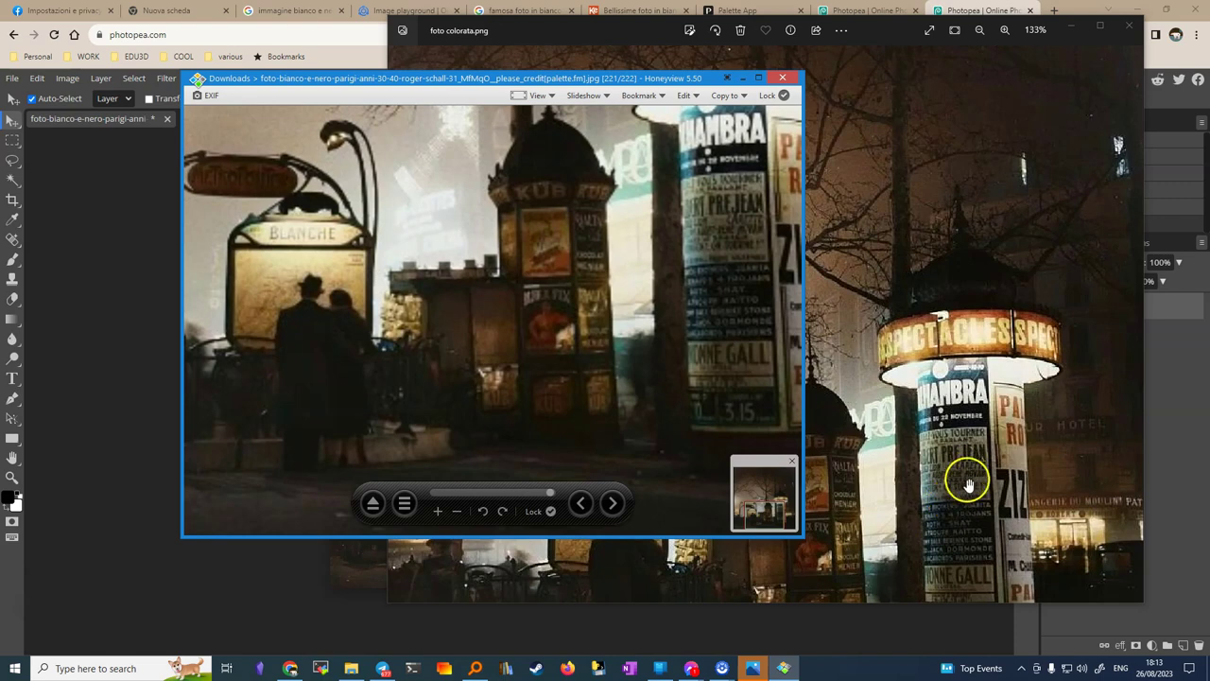
- Examine the poster column's lettering in foto colorata.png up close against the same area of the palette.fm version
{"action": "scroll", "coordinate": [963, 484], "scroll_direction": "up", "scroll_amount": 4}
{"action": "scroll", "coordinate": [959, 493], "scroll_direction": "up", "scroll_amount": 4}
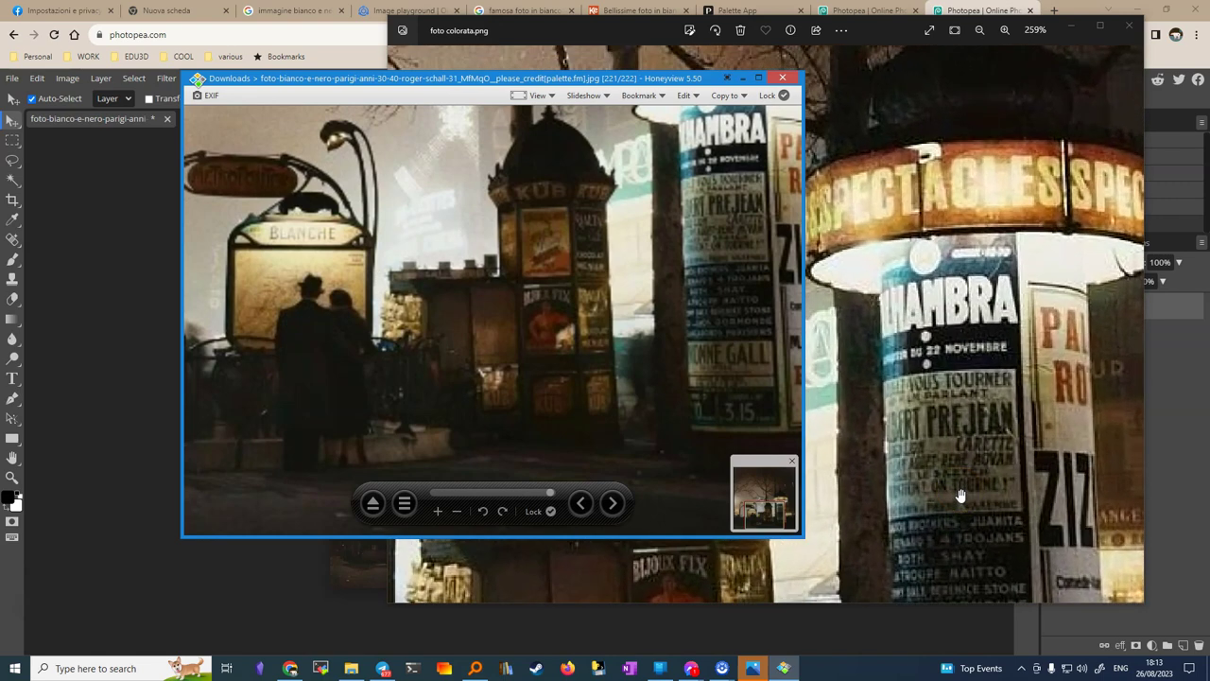
{"action": "scroll", "coordinate": [955, 511], "scroll_direction": "down", "scroll_amount": 8}
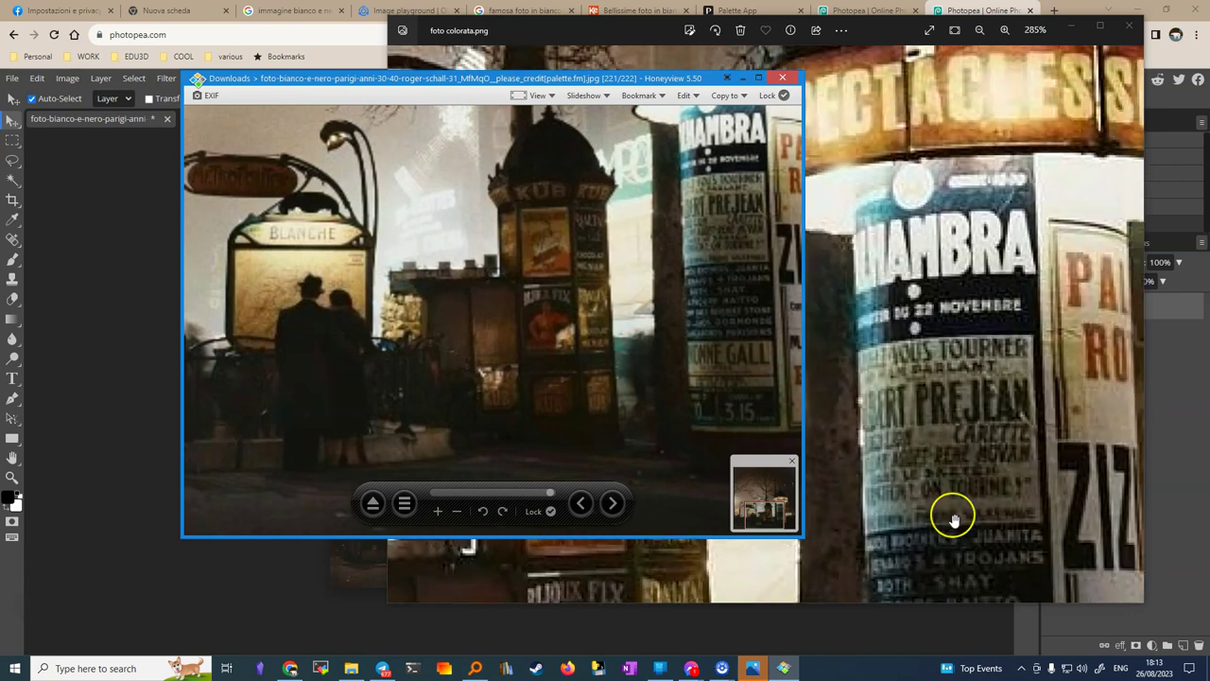
{"action": "left_click", "coordinate": [627, 320]}
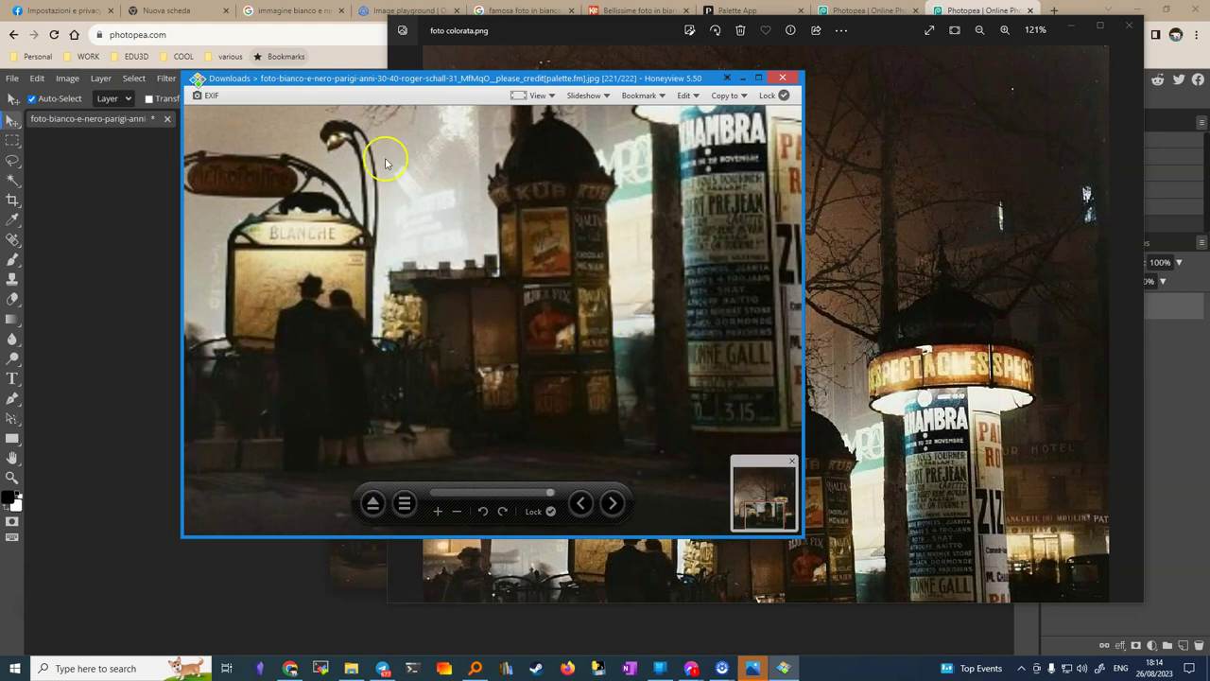
- Return to the merged Paris photo in Photopea and review the blend modes available for the Background layer, down to Color and Luminosity
{"action": "left_click", "coordinate": [865, 10]}
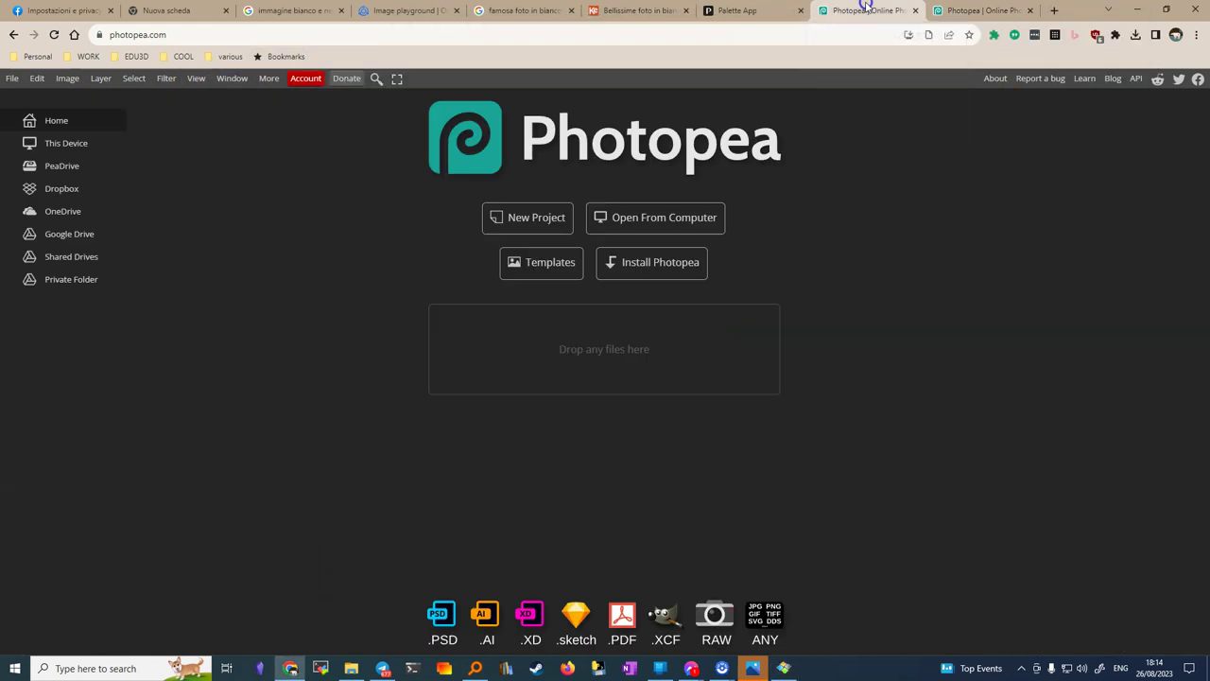
{"action": "left_click", "coordinate": [978, 11]}
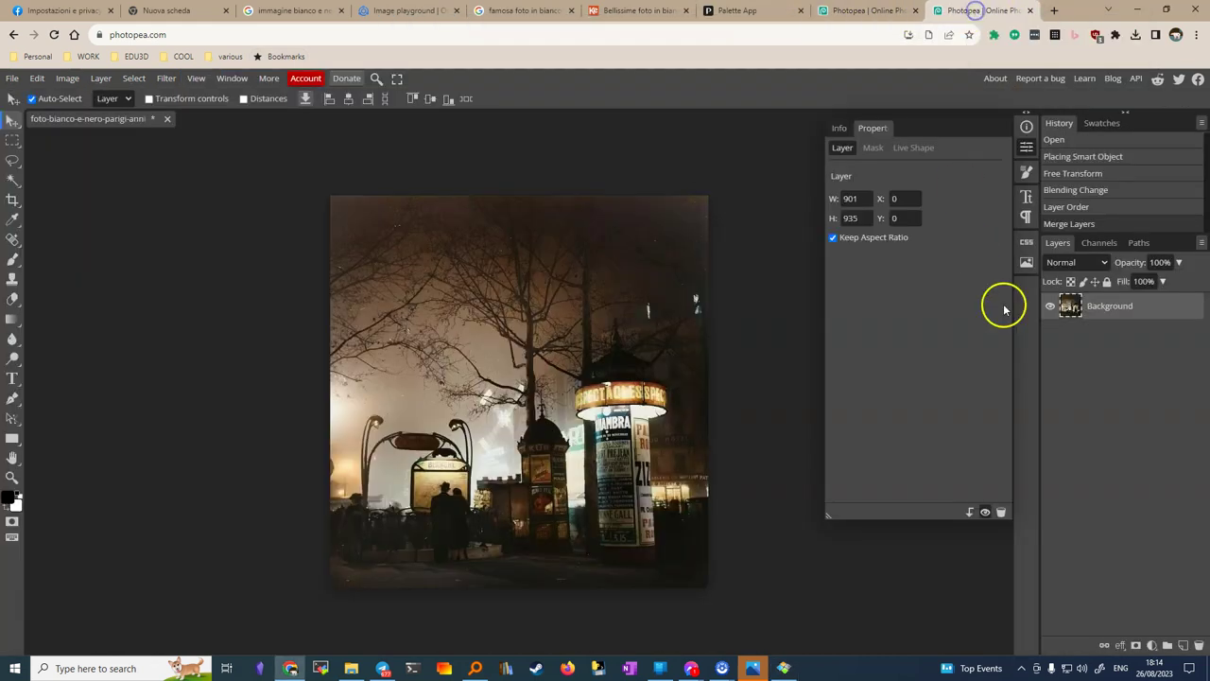
{"action": "left_click", "coordinate": [1100, 269]}
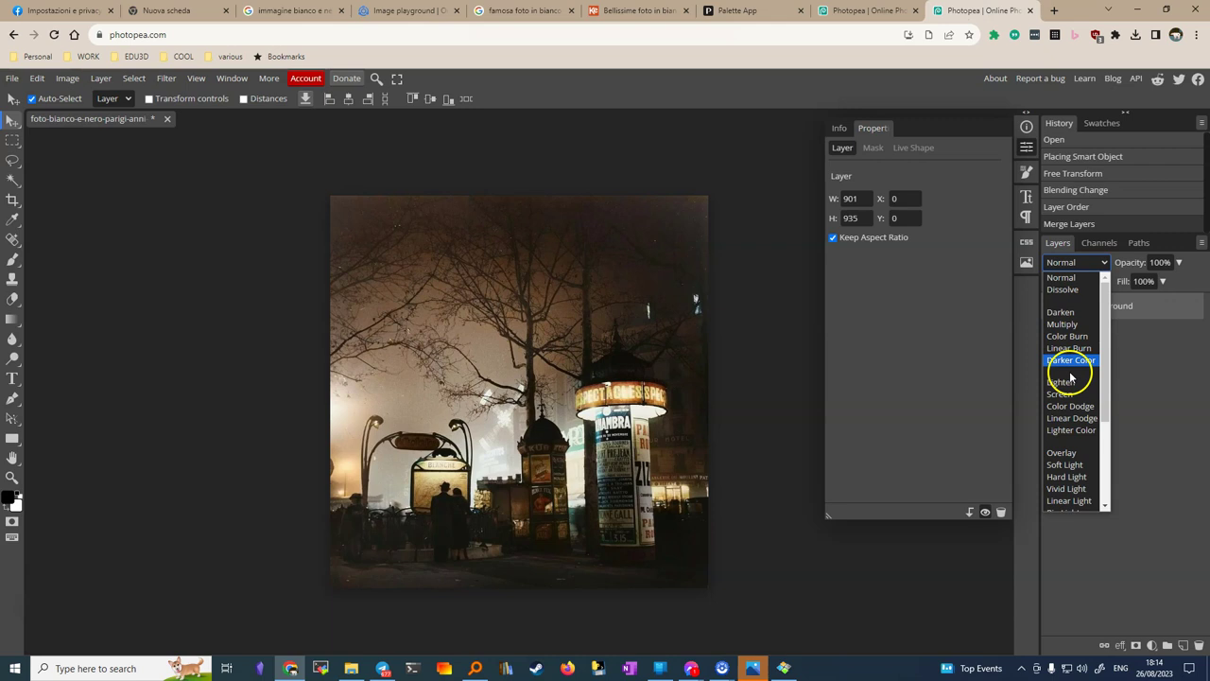
{"action": "scroll", "coordinate": [1068, 472], "scroll_direction": "down", "scroll_amount": 2}
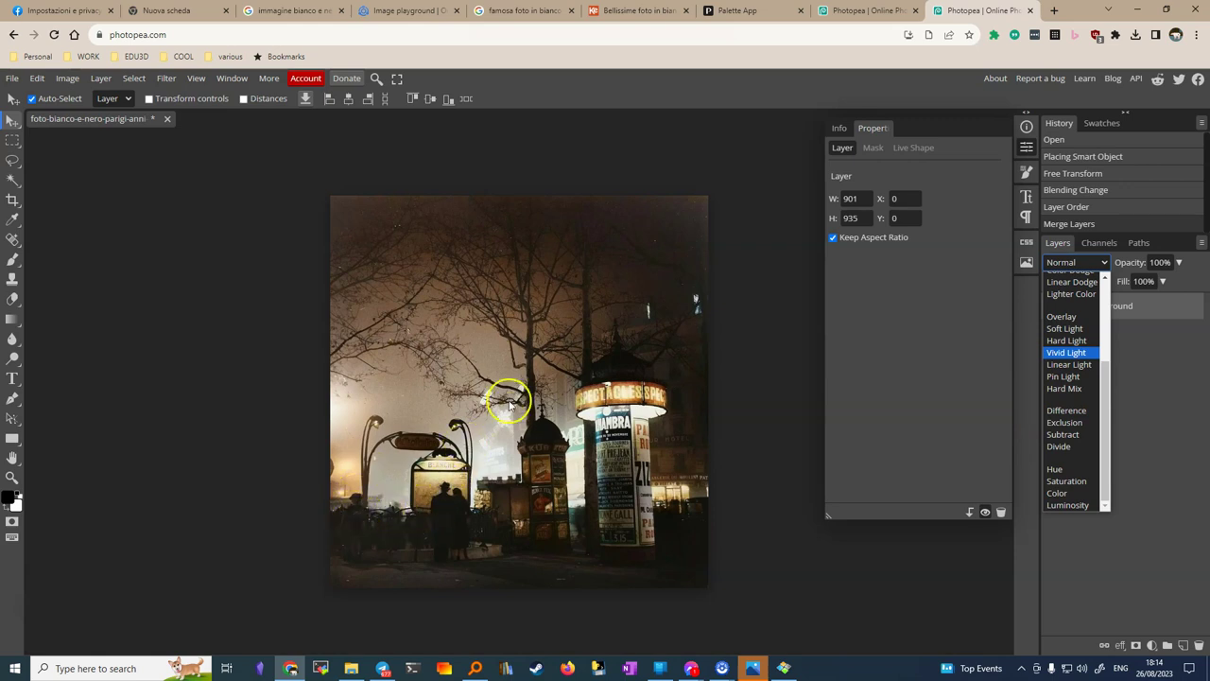
{"action": "left_click", "coordinate": [421, 437]}
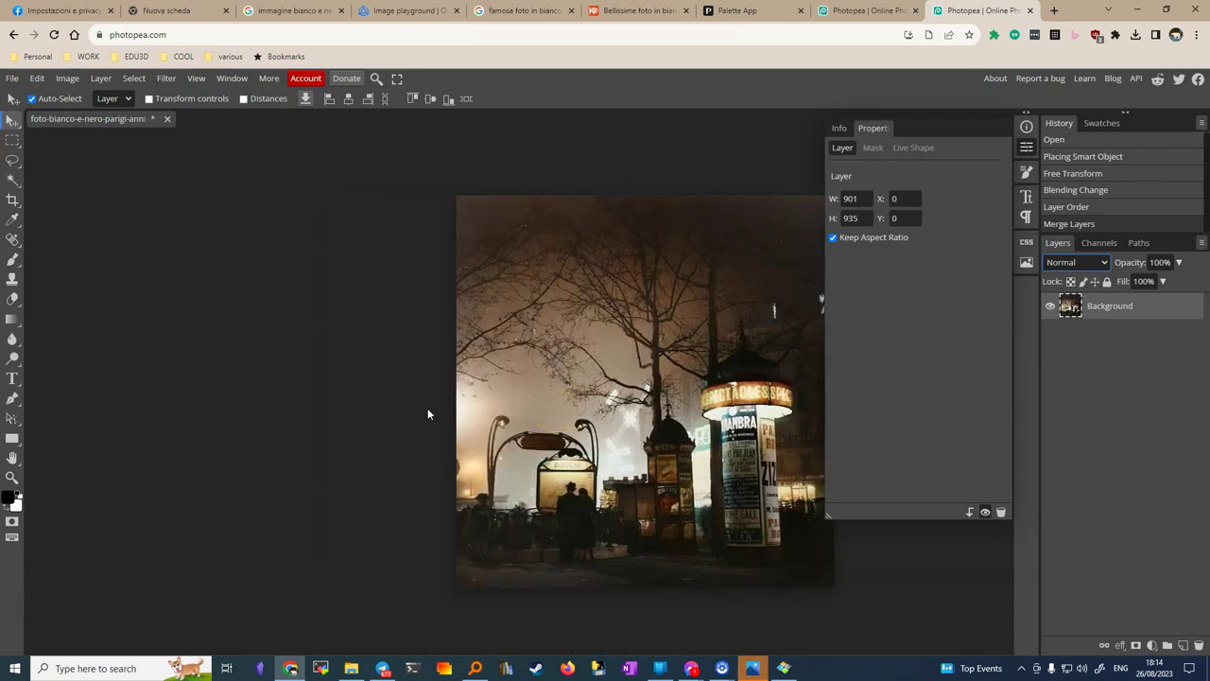